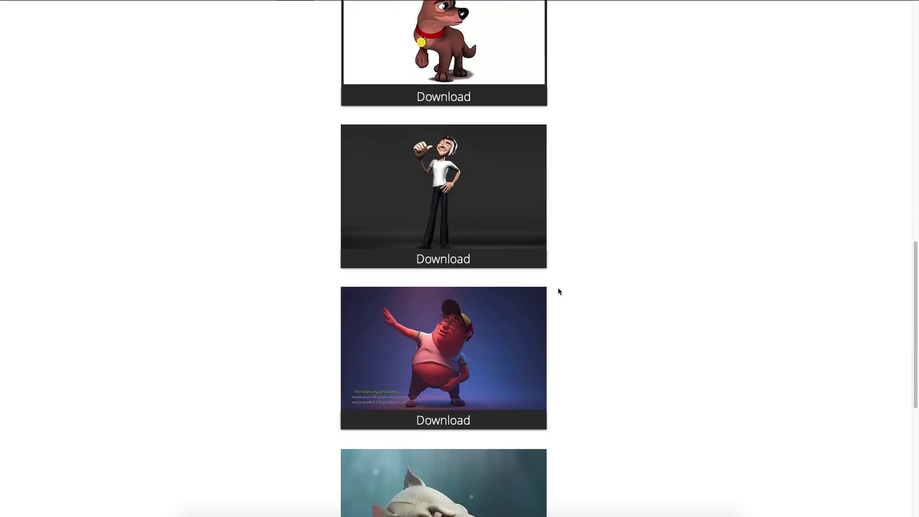
Download the rig of the heavyset character with the baseball cap.
{"action": "left_click", "coordinate": [437, 424]}
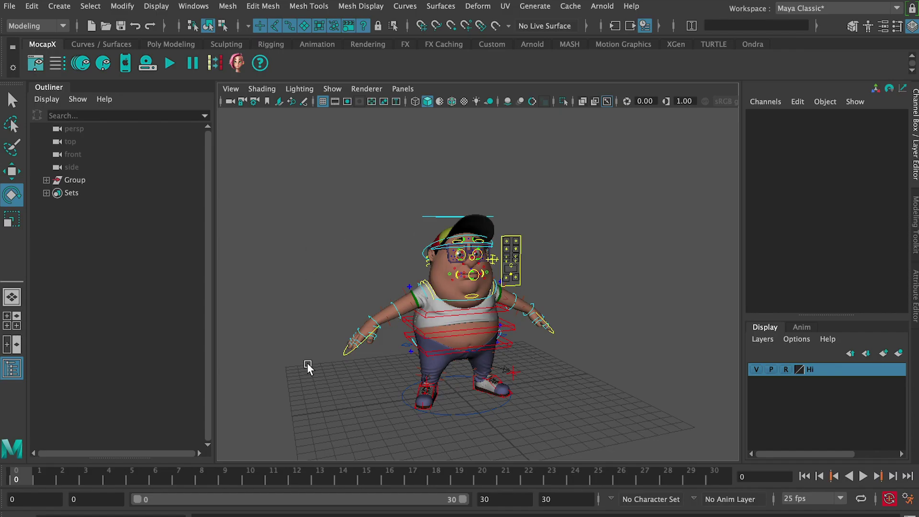
Try out the rig by rotating the Jaw_M control and moving ctrlMouth_M, and undo the mouth movement.
{"action": "scroll", "coordinate": [506, 314], "scroll_direction": "up", "scroll_amount": 5}
{"action": "left_click", "coordinate": [476, 318]}
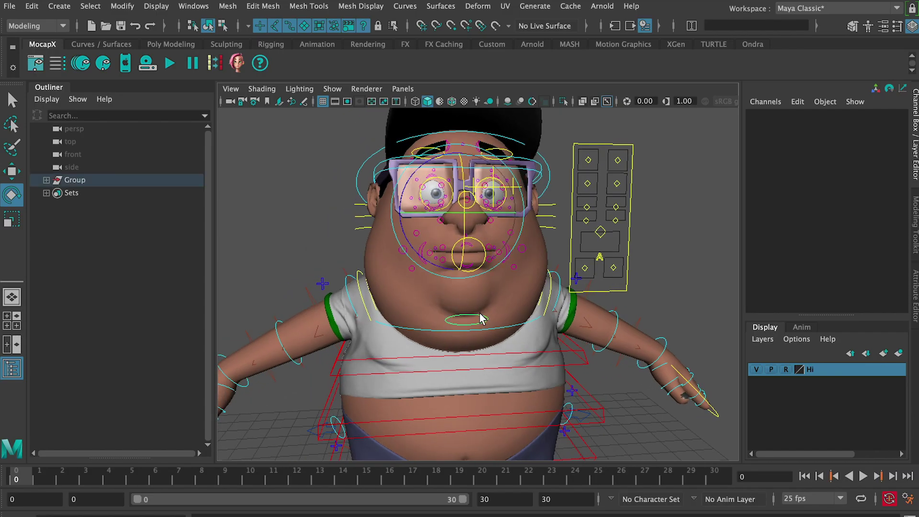
{"action": "mouse_move", "coordinate": [461, 250]}
{"action": "left_mouse_down"}
{"action": "mouse_move", "coordinate": [464, 260]}
{"action": "mouse_move", "coordinate": [463, 253]}
{"action": "left_mouse_up"}
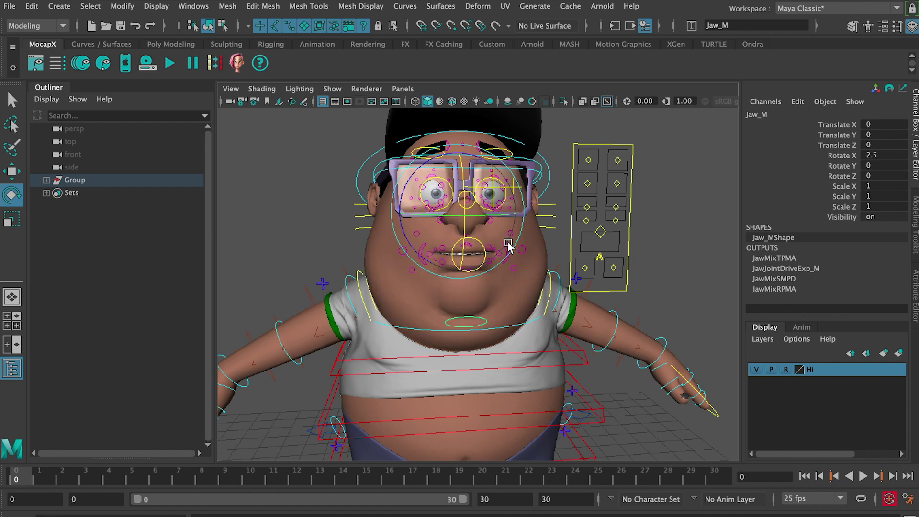
{"action": "left_click", "coordinate": [603, 240]}
{"action": "key", "text": "w"}
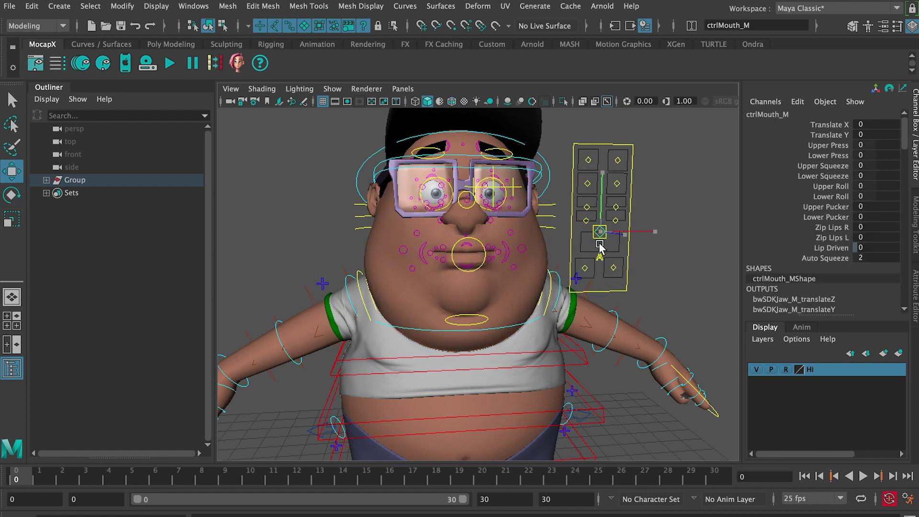
{"action": "mouse_move", "coordinate": [601, 252]}
{"action": "left_mouse_down"}
{"action": "mouse_move", "coordinate": [596, 231]}
{"action": "mouse_move", "coordinate": [605, 254]}
{"action": "mouse_move", "coordinate": [608, 246]}
{"action": "left_mouse_up"}
{"action": "key", "text": "ctrl+z"}
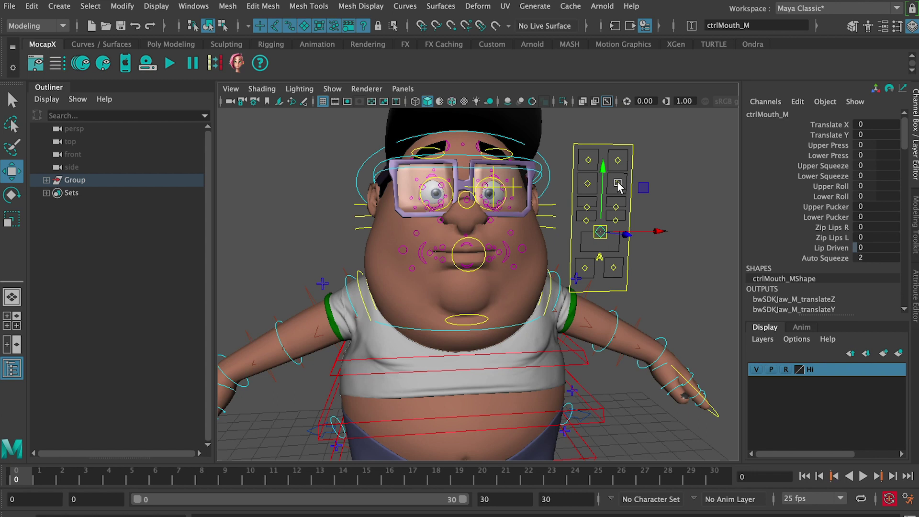
Try out the Blink attribute of the left eye control ctrlEye_L.
{"action": "left_click", "coordinate": [617, 183]}
{"action": "left_click", "coordinate": [851, 178]}
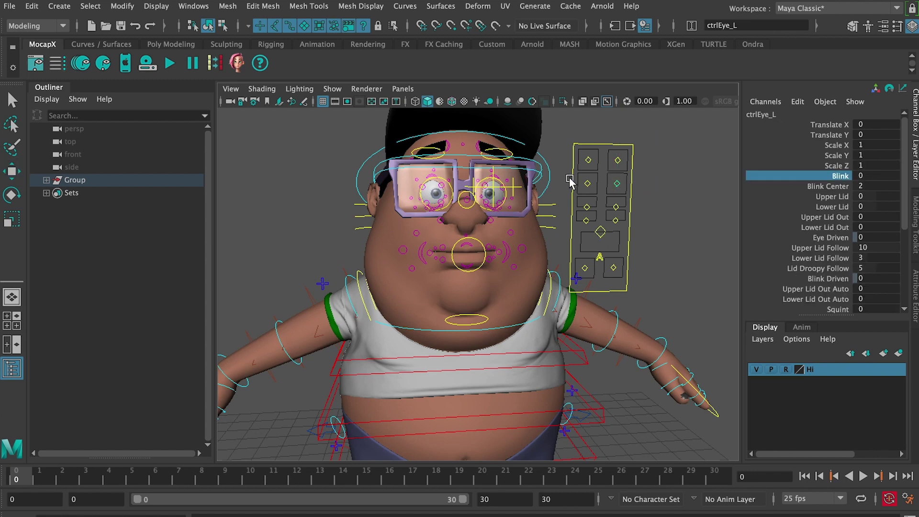
{"action": "mouse_move", "coordinate": [622, 184]}
{"action": "middle_mouse_down"}
{"action": "mouse_move", "coordinate": [689, 176]}
{"action": "mouse_move", "coordinate": [607, 181]}
{"action": "middle_mouse_up"}
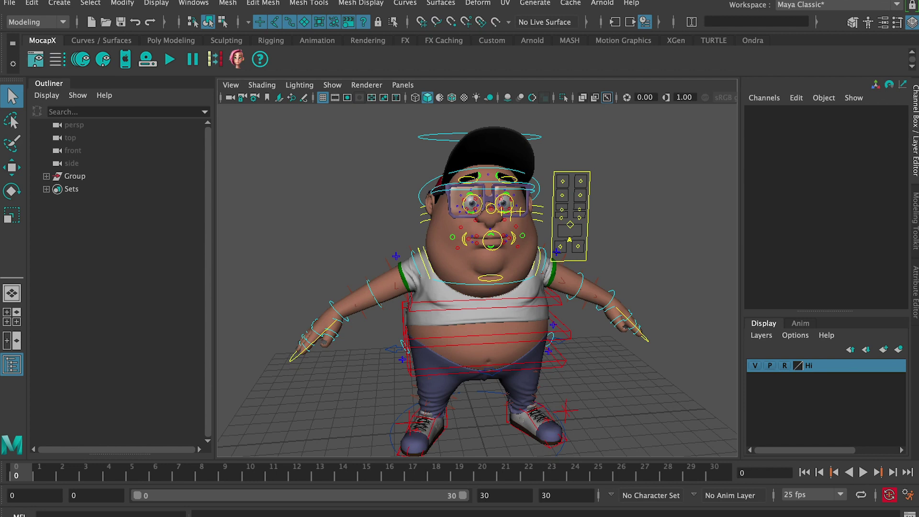
Select the character's face controllers and create a MocapX attribute collection from them.
{"action": "right_click_drag", "start_coordinate": [375, 195], "coordinate": [495, 209], "text": "alt"}
{"action": "left_click_drag", "start_coordinate": [319, 117], "coordinate": [621, 320]}
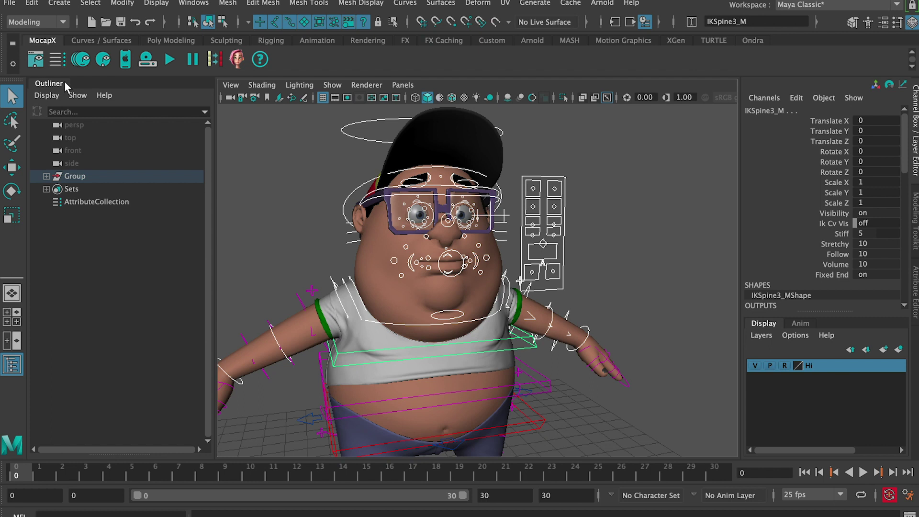
{"action": "left_click", "coordinate": [618, 144]}
Set Blink to 10 on ctrlEye_L, select the face controls and create a MocapX pose from them.
{"action": "scroll", "coordinate": [616, 205], "scroll_direction": "up", "scroll_amount": 3}
{"action": "left_click_drag", "start_coordinate": [615, 205], "coordinate": [551, 294], "text": "alt"}
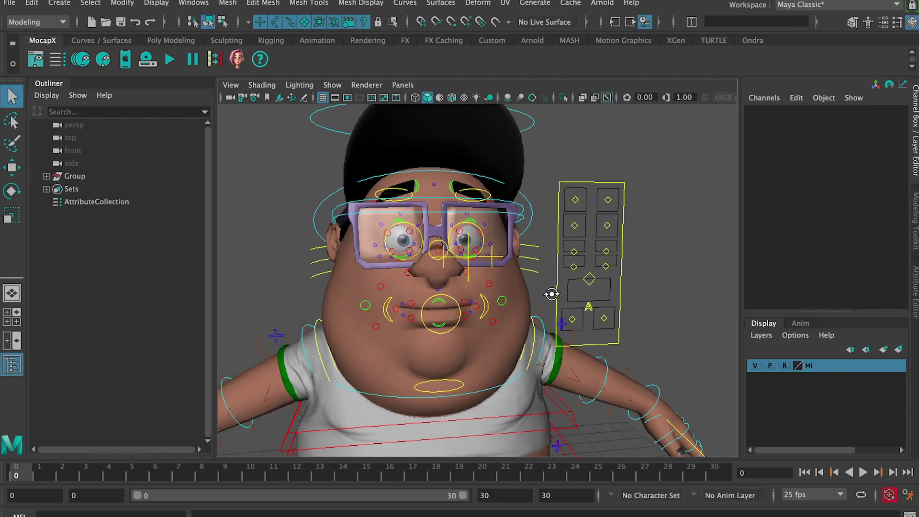
{"action": "left_click", "coordinate": [606, 225]}
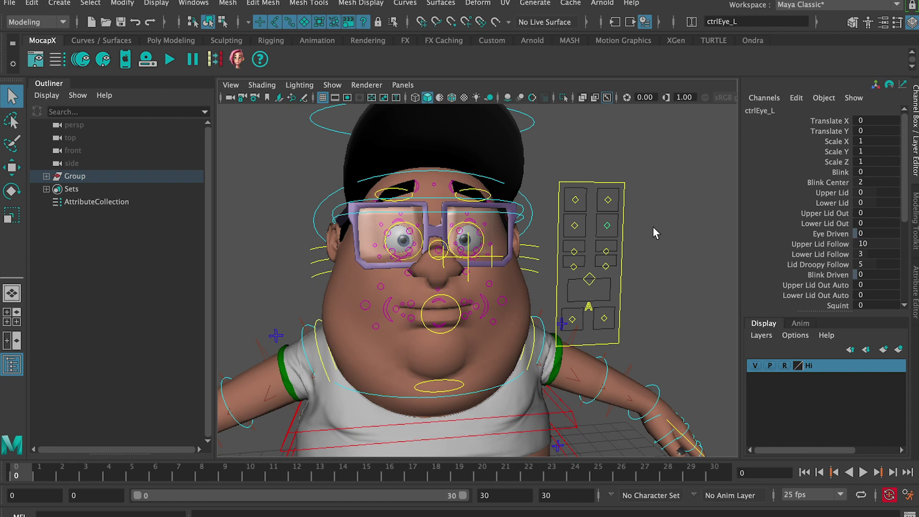
{"action": "left_click", "coordinate": [840, 172]}
{"action": "middle_click_drag", "start_coordinate": [599, 171], "coordinate": [727, 173]}
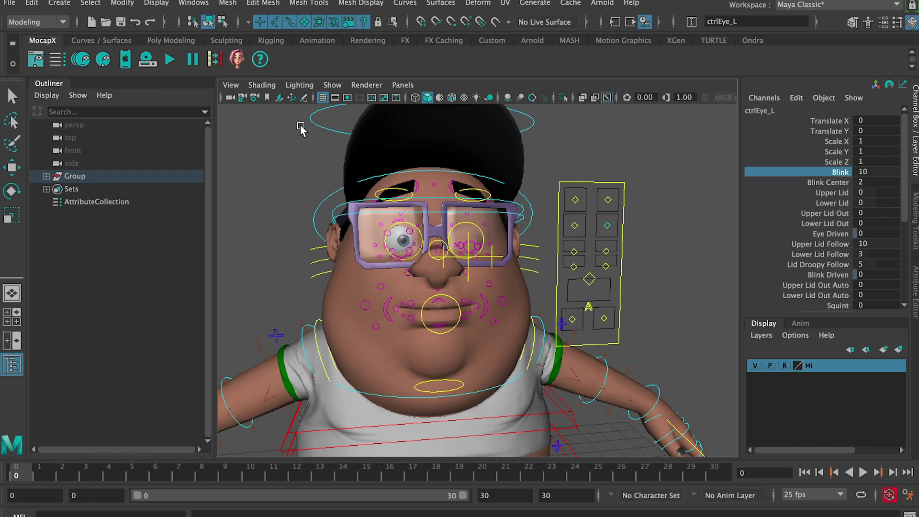
{"action": "left_click_drag", "start_coordinate": [304, 124], "coordinate": [719, 306]}
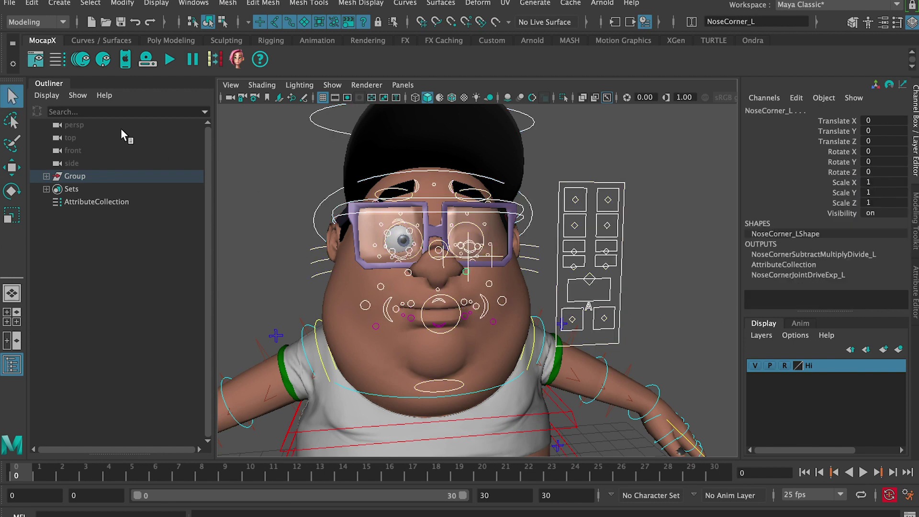
{"action": "left_click", "coordinate": [109, 64]}
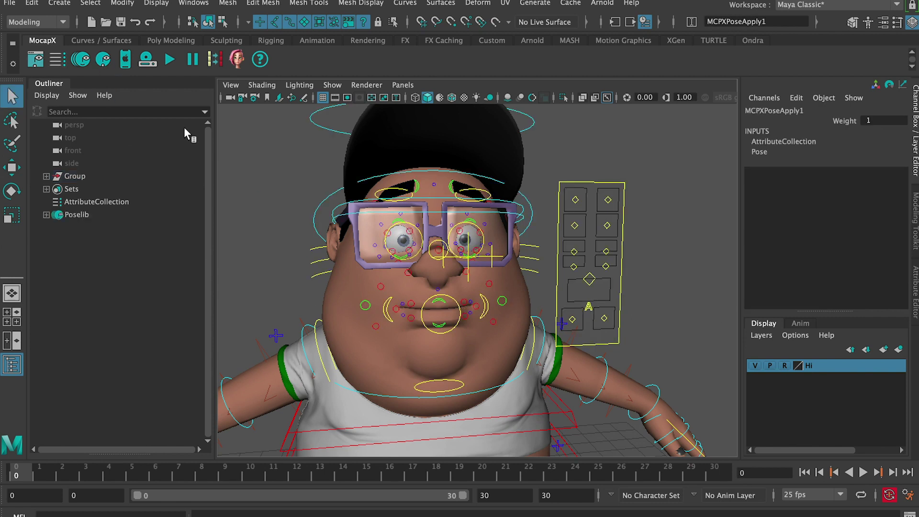
Open the MocapX Poselib Editor, preview the new pose with its slider and rename it eyeBlink_L.
{"action": "left_click", "coordinate": [34, 60]}
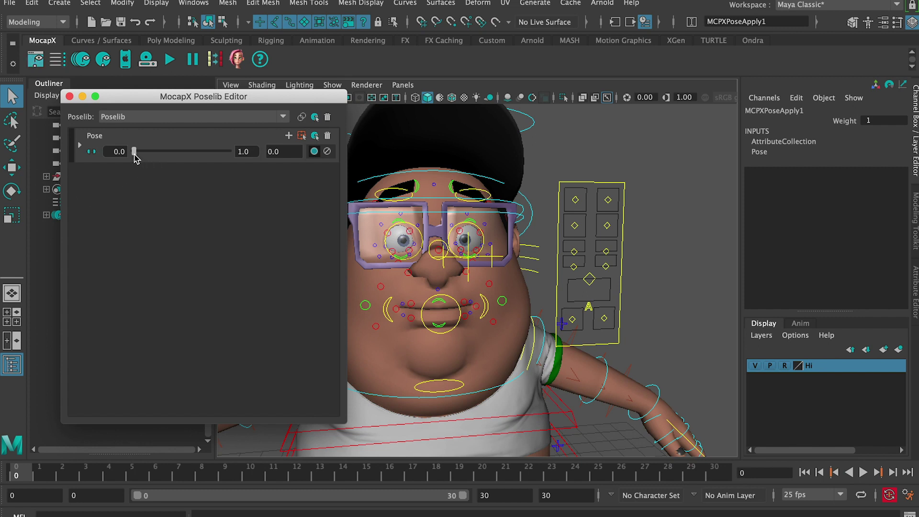
{"action": "left_click_drag", "start_coordinate": [134, 151], "coordinate": [181, 151]}
{"action": "left_click", "coordinate": [314, 151]}
{"action": "double_click", "coordinate": [94, 135]}
{"action": "type", "text": "e"}
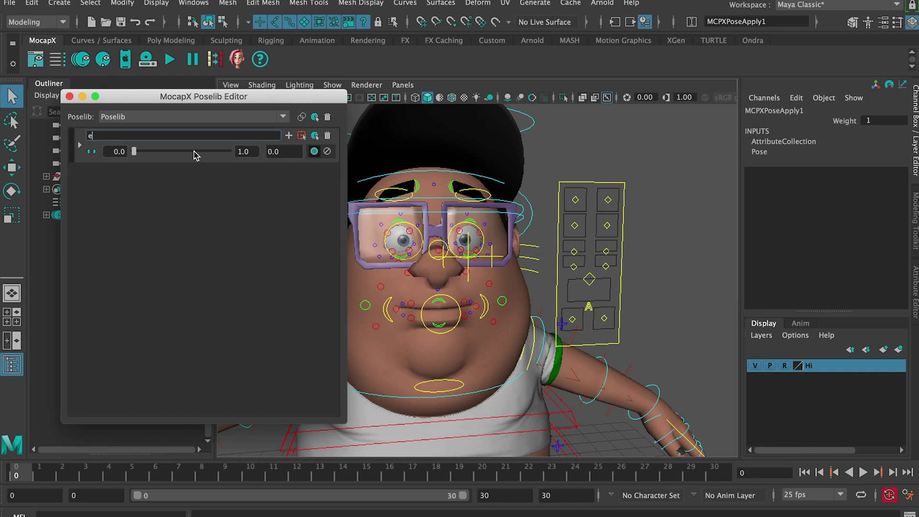
{"action": "type", "text": "yeBlink_L"}
{"action": "key", "text": "Return"}
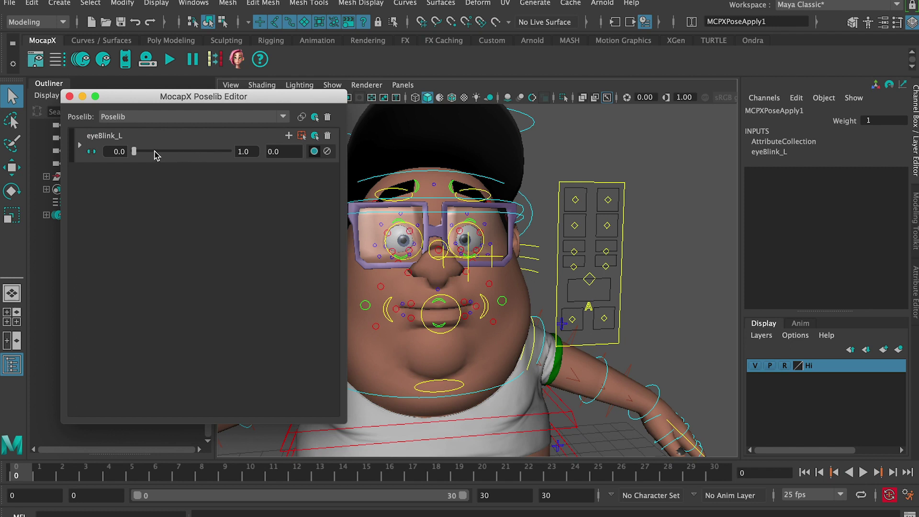
{"action": "left_click_drag", "start_coordinate": [154, 156], "coordinate": [135, 152]}
{"action": "left_click_drag", "start_coordinate": [211, 97], "coordinate": [186, 100]}
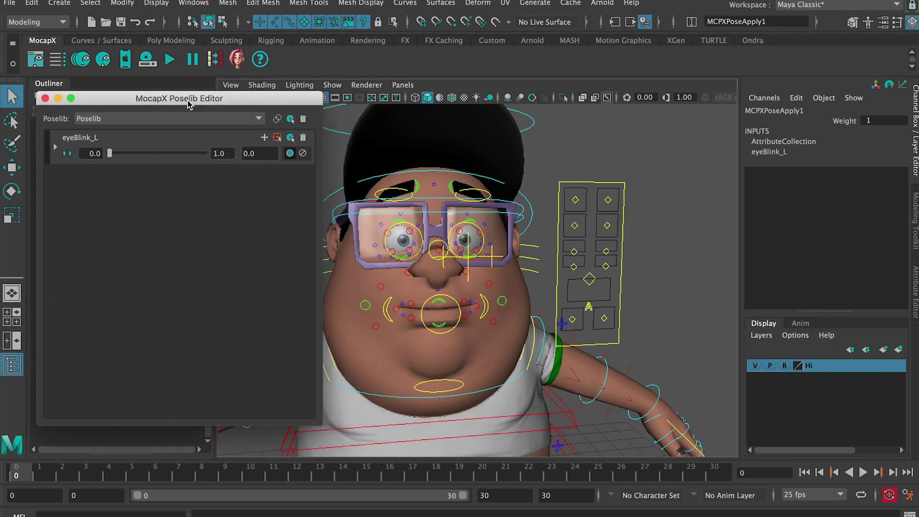
Set Blink to 10 on the right eye control ctrlEye_R and create a second MocapX pose.
{"action": "left_click_drag", "start_coordinate": [454, 287], "coordinate": [618, 213], "text": "alt"}
{"action": "left_click", "coordinate": [607, 225]}
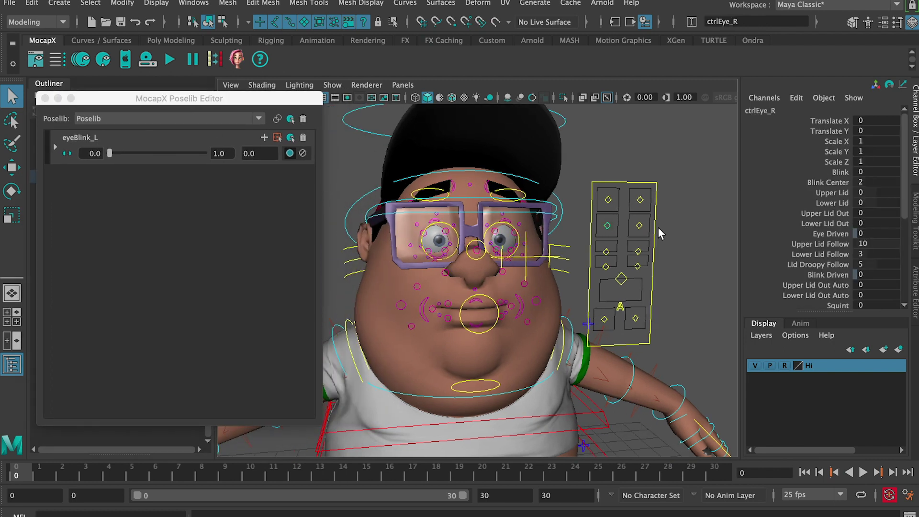
{"action": "left_click", "coordinate": [838, 173]}
{"action": "middle_click_drag", "start_coordinate": [599, 181], "coordinate": [675, 226]}
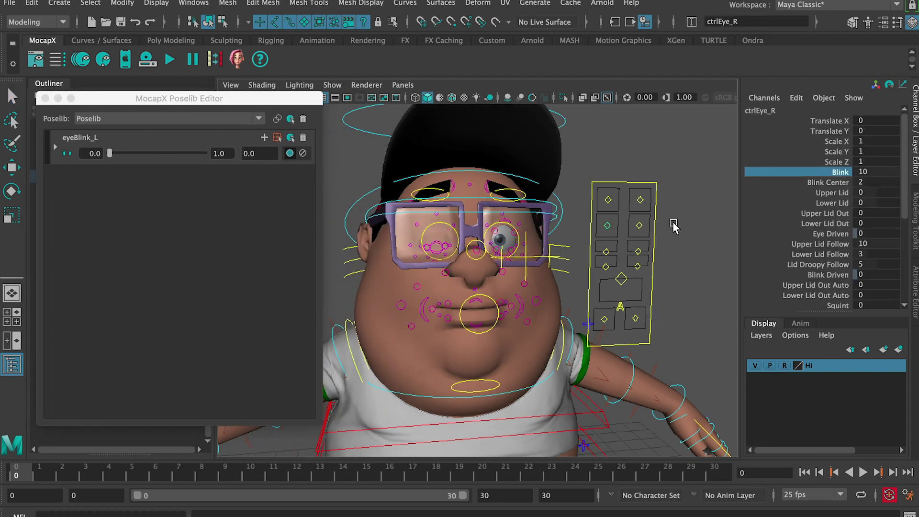
{"action": "left_click", "coordinate": [617, 234]}
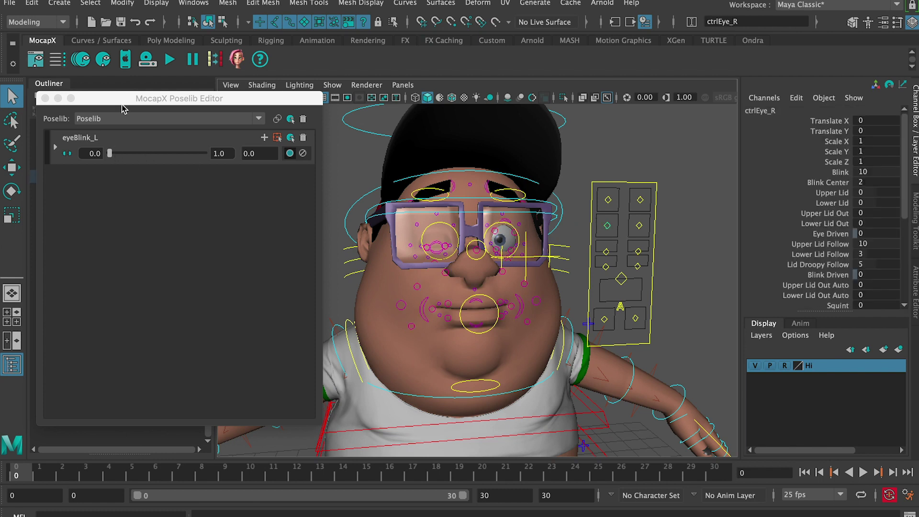
{"action": "left_click", "coordinate": [103, 59]}
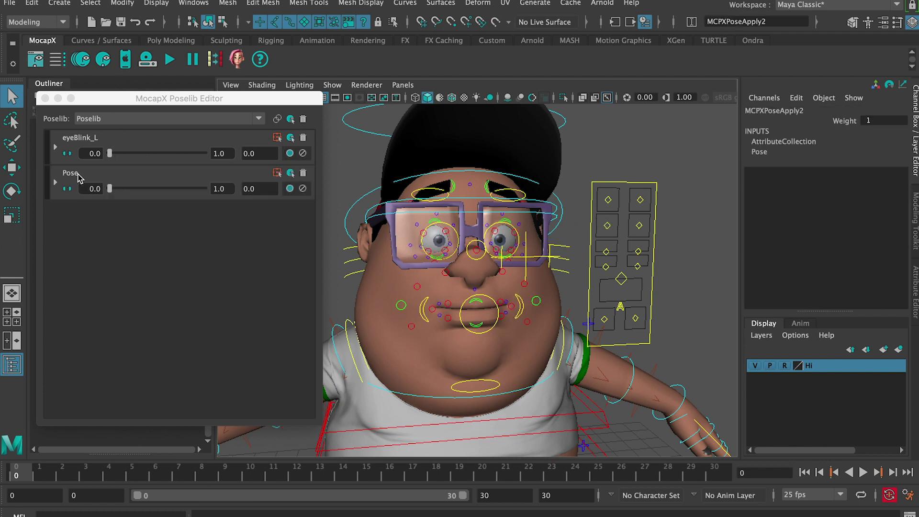
Rename the second pose in the Poselib Editor as eyeBlink_R.
{"action": "left_click", "coordinate": [303, 188]}
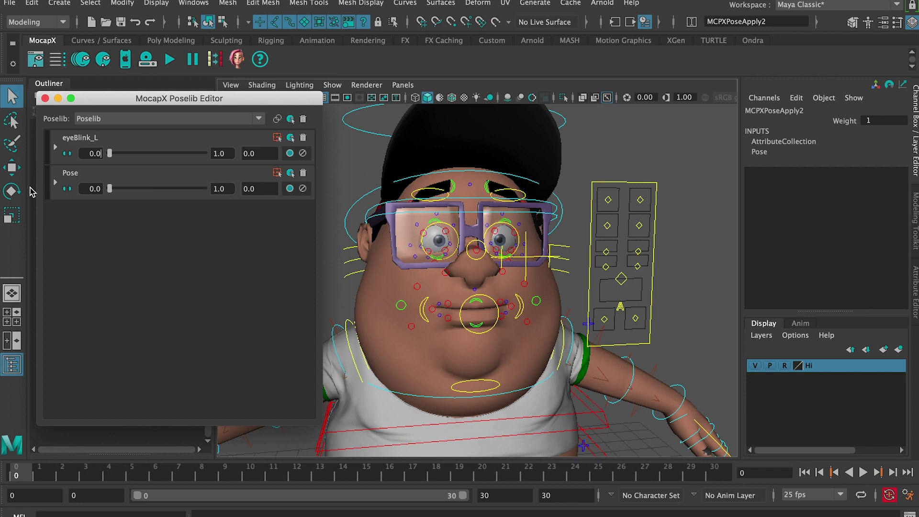
{"action": "double_click", "coordinate": [69, 173]}
{"action": "type", "text": "eyeBlink"}
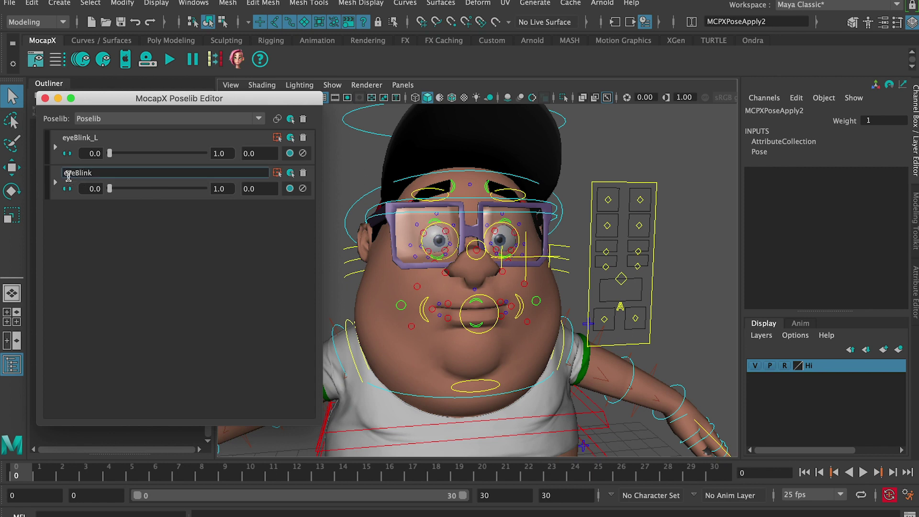
{"action": "type", "text": "_R"}
{"action": "key", "text": "Return"}
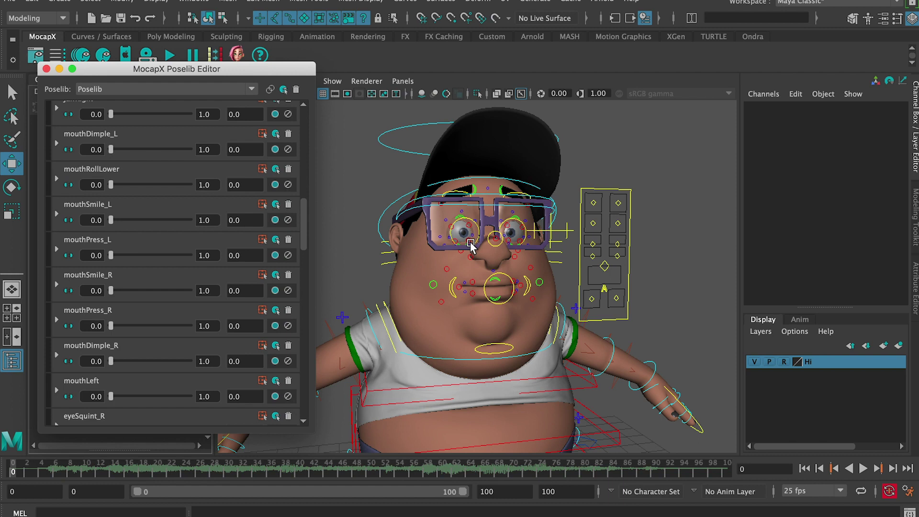
Preview the mouthSmile_L pose at weight 1.0 and the mouthDimple_R pose on the face.
{"action": "left_click_drag", "start_coordinate": [133, 223], "coordinate": [275, 220]}
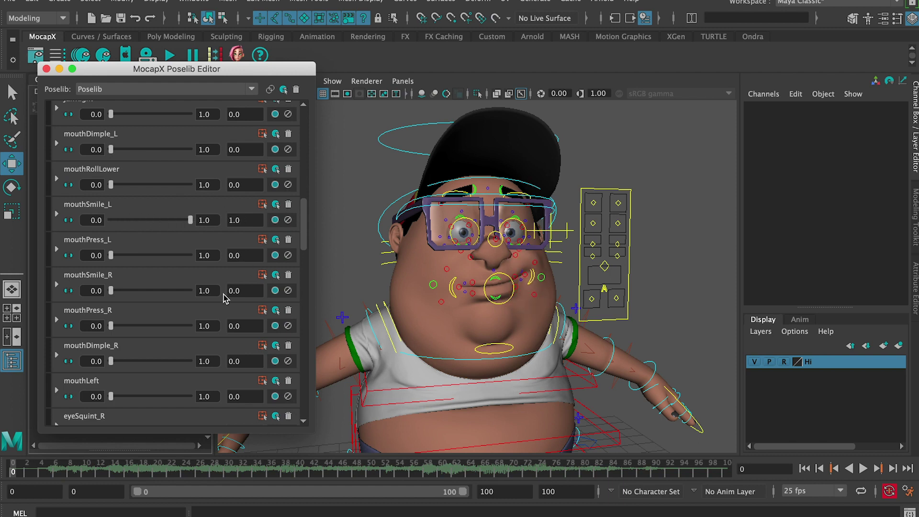
{"action": "left_click_drag", "start_coordinate": [115, 364], "coordinate": [252, 362]}
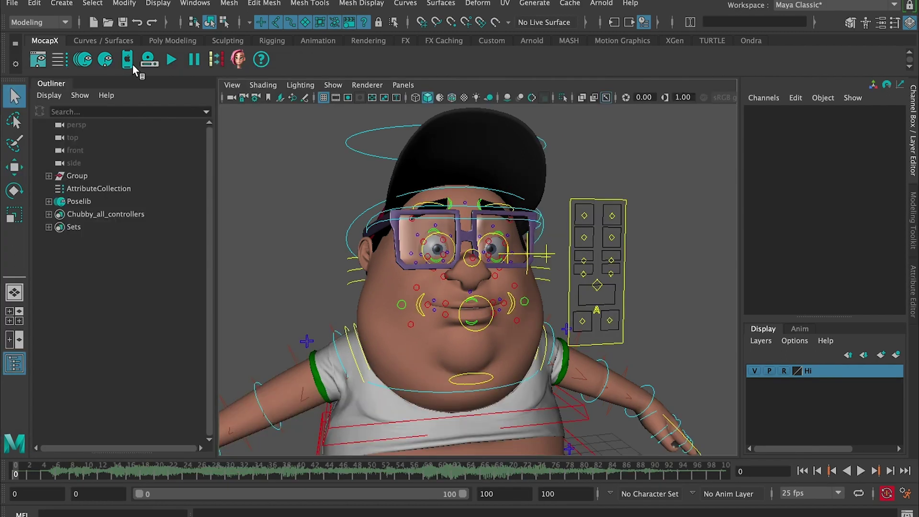
Create a MocapX realtime device and connect it over USB on port 35602.
{"action": "left_click", "coordinate": [128, 60]}
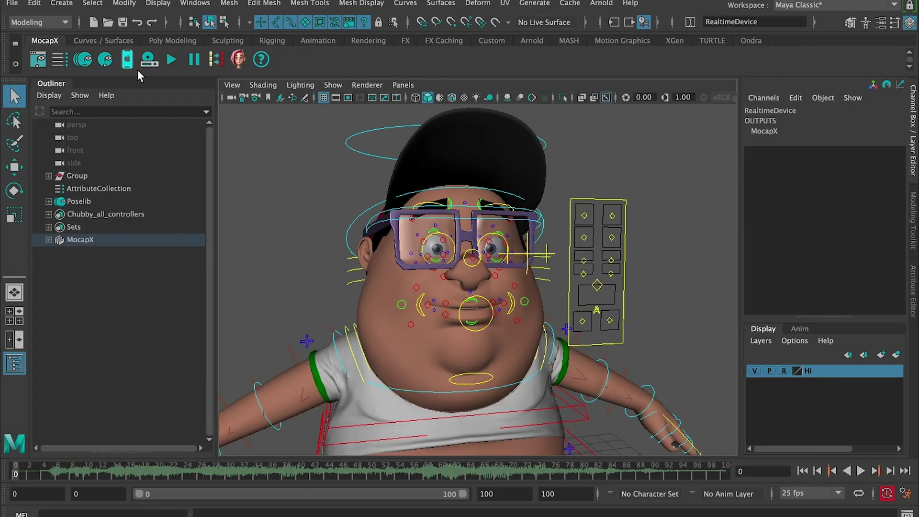
{"action": "key", "text": "ctrl+a"}
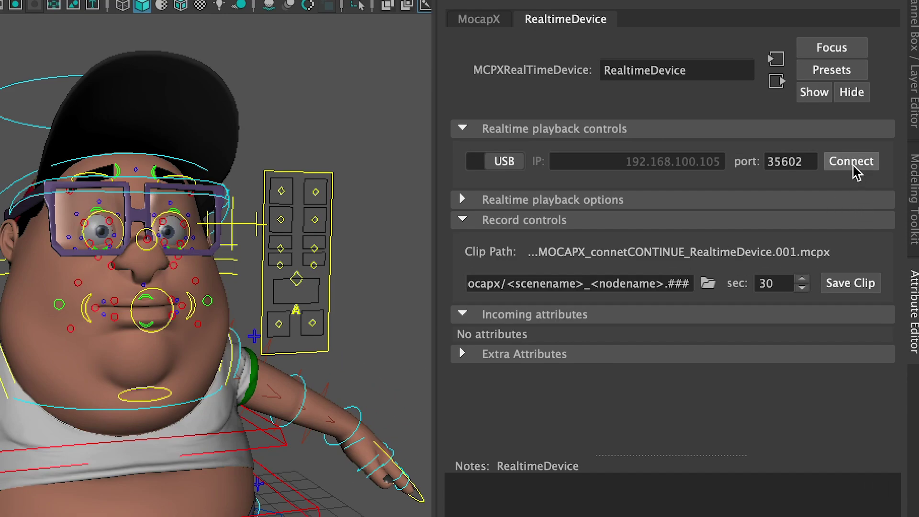
{"action": "left_click", "coordinate": [851, 162]}
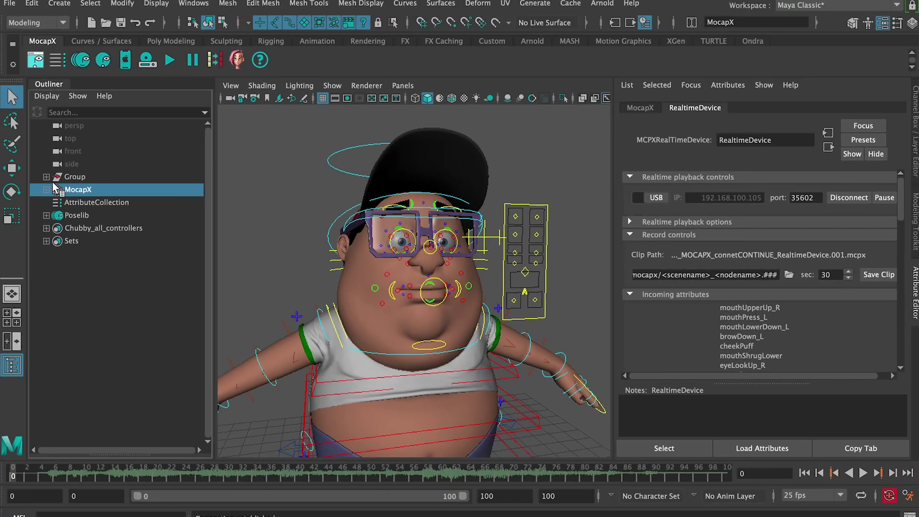
Open the Poselib in the Poselib Editor and auto-connect its poses to the matching MocapX attributes.
{"action": "double_click", "coordinate": [68, 216]}
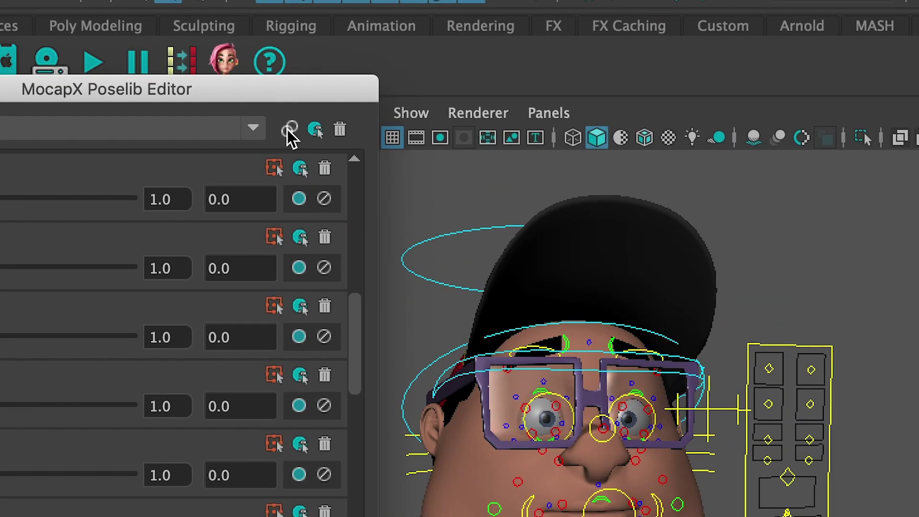
{"action": "left_click", "coordinate": [290, 129]}
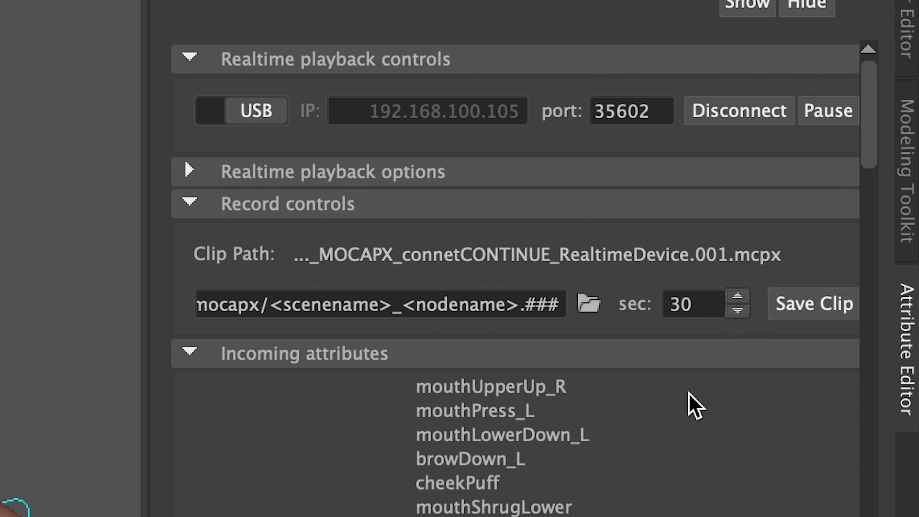
Set the RealtimeDevice recording length to 10 seconds and save the clip.
{"action": "left_click", "coordinate": [697, 309]}
{"action": "key", "text": "super+a"}
{"action": "type", "text": "1"}
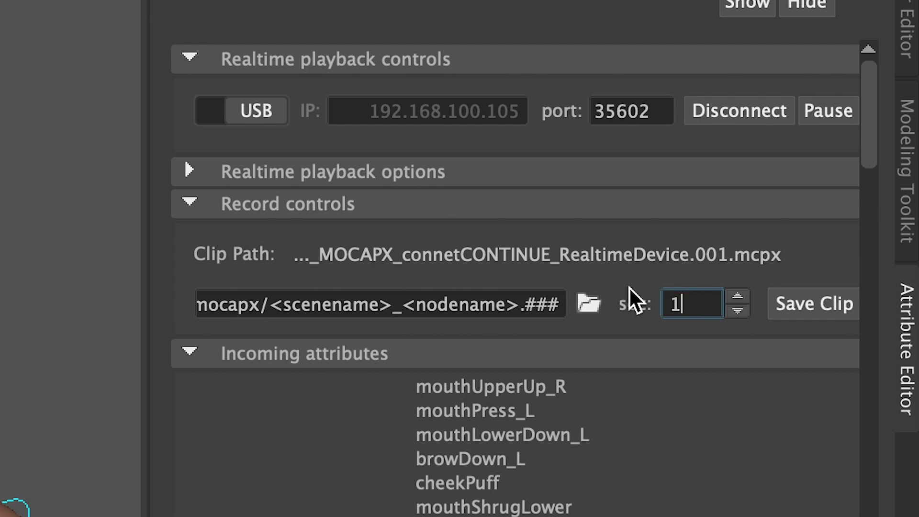
{"action": "type", "text": "0"}
{"action": "left_click", "coordinate": [813, 306]}
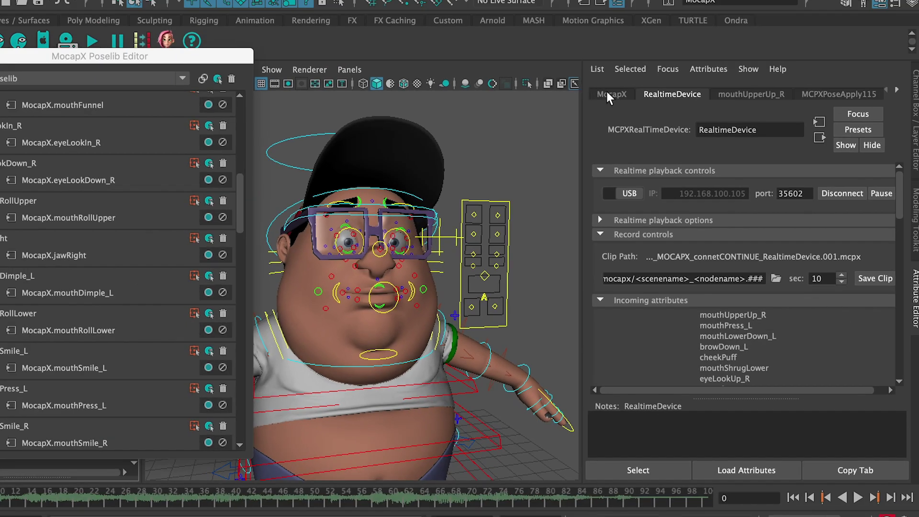
Add a ClipReader to the MocapX node, load chubby_pose_v03_RealtimeDevice.001.mcpx into it and play the clip.
{"action": "left_click", "coordinate": [607, 92]}
{"action": "left_click", "coordinate": [822, 239]}
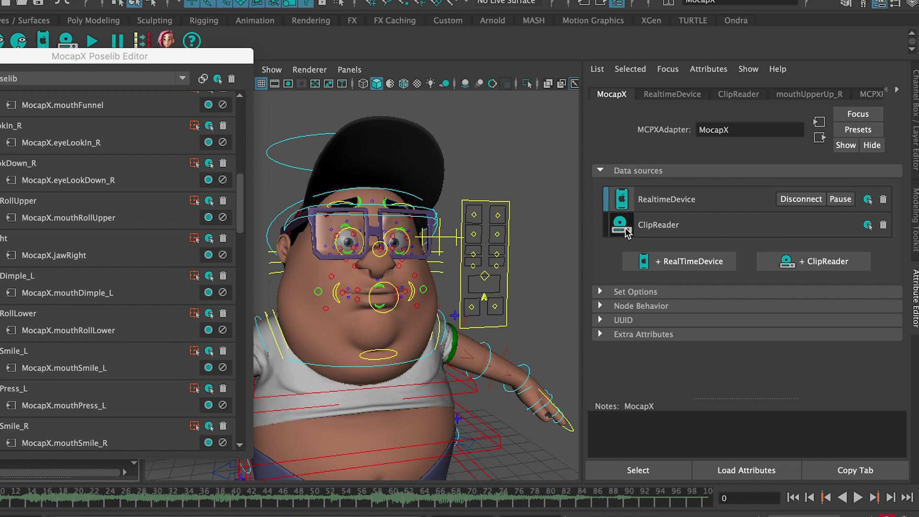
{"action": "left_click", "coordinate": [847, 225]}
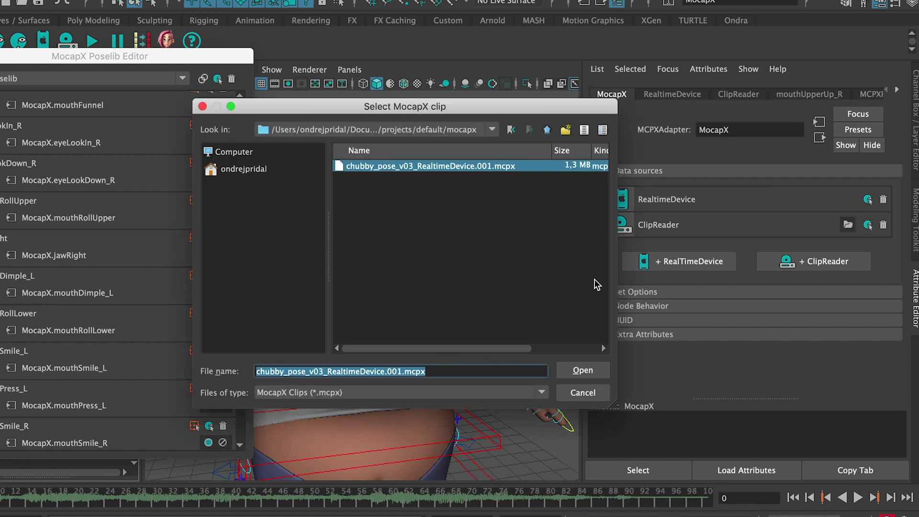
{"action": "left_click", "coordinate": [582, 370]}
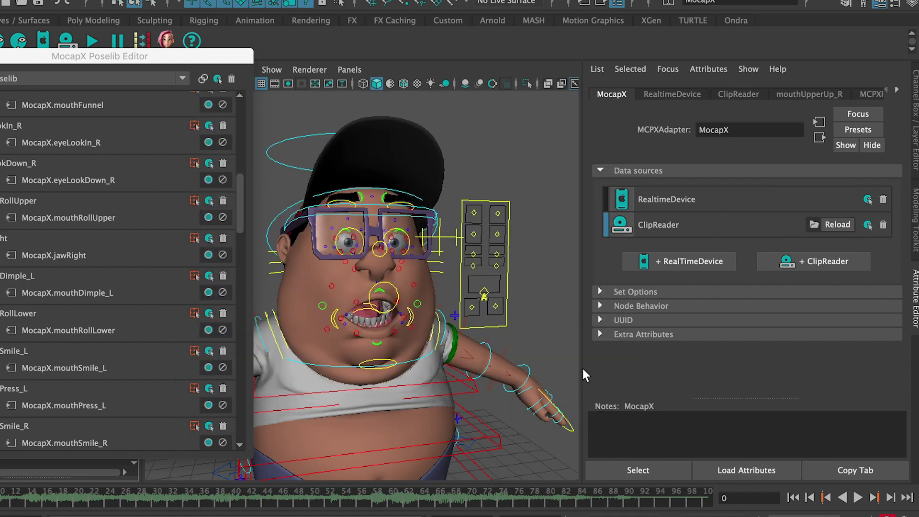
{"action": "key", "text": "alt+v"}
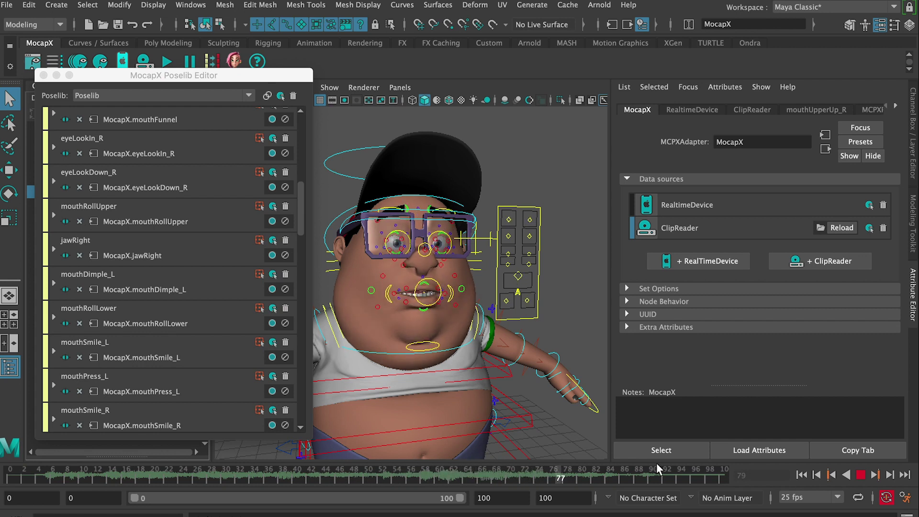
Open the Connection Editor and load the head control FKHead_M as its input side.
{"action": "left_click", "coordinate": [200, 8]}
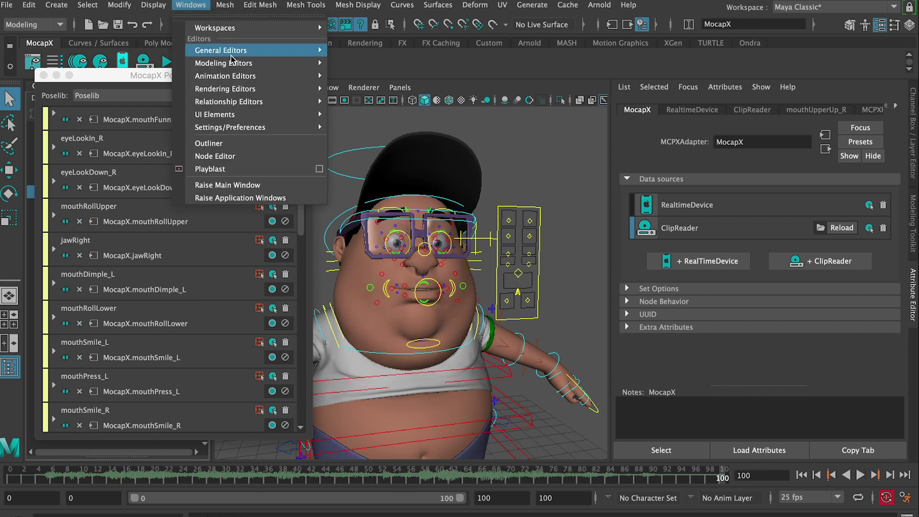
{"action": "mouse_move", "coordinate": [225, 50]}
{"action": "left_click", "coordinate": [423, 207]}
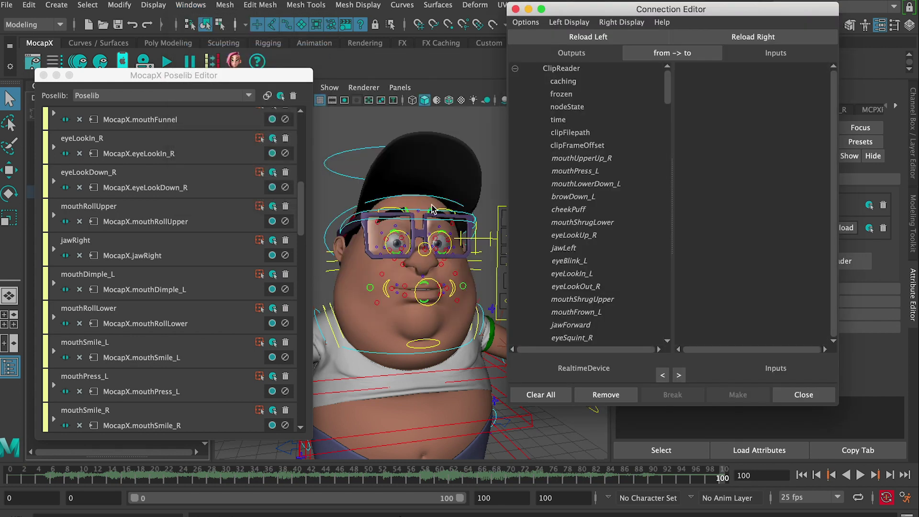
{"action": "left_click_drag", "start_coordinate": [606, 13], "coordinate": [621, 72]}
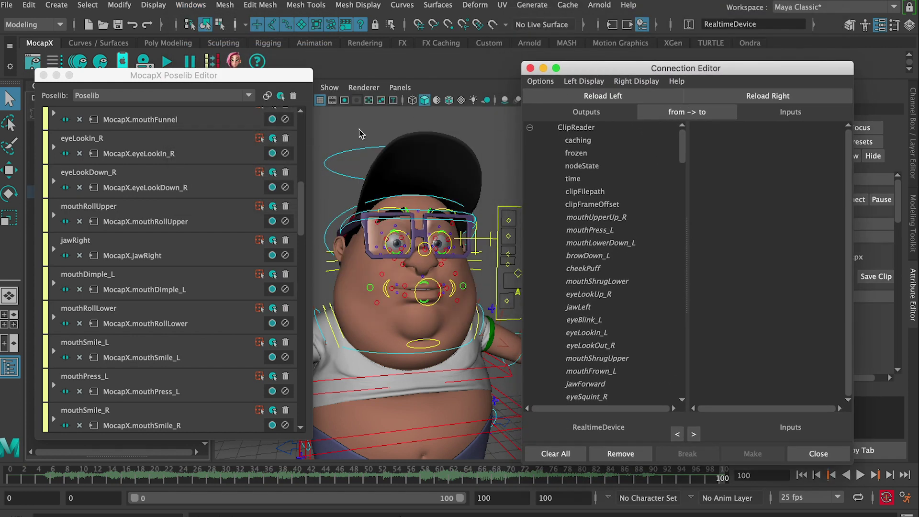
{"action": "left_click", "coordinate": [404, 211]}
{"action": "key", "text": "e"}
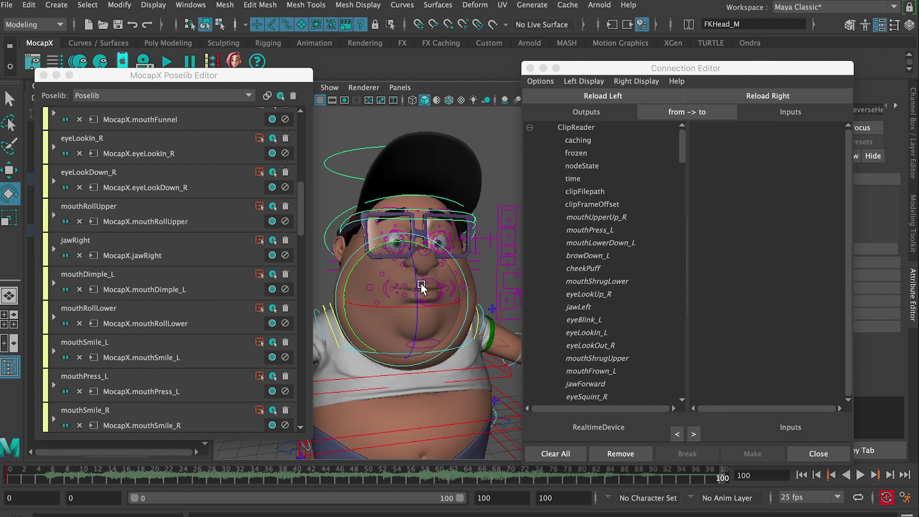
{"action": "left_click_drag", "start_coordinate": [421, 289], "coordinate": [452, 285]}
{"action": "left_click", "coordinate": [757, 99]}
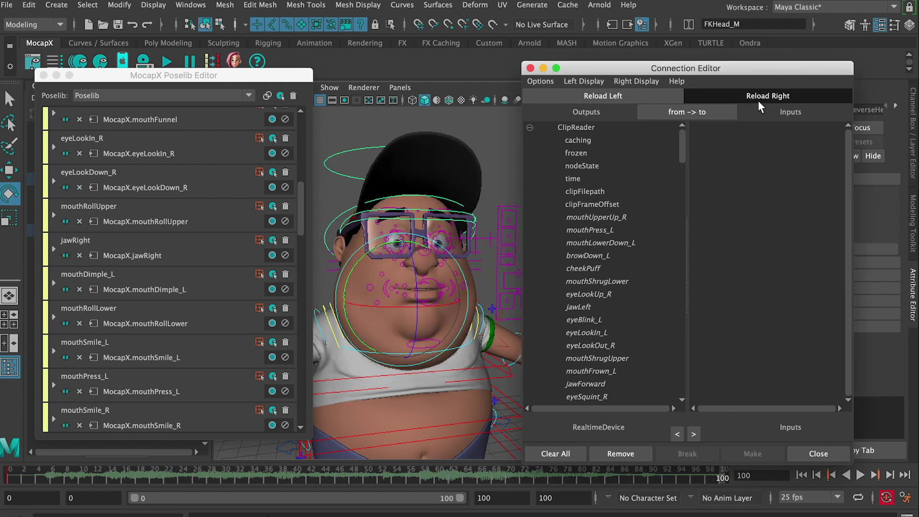
Close the Poselib Editor and load the MocapX node as the Connection Editor's output side.
{"action": "left_click_drag", "start_coordinate": [108, 84], "coordinate": [203, 79]}
{"action": "left_click", "coordinate": [162, 73]}
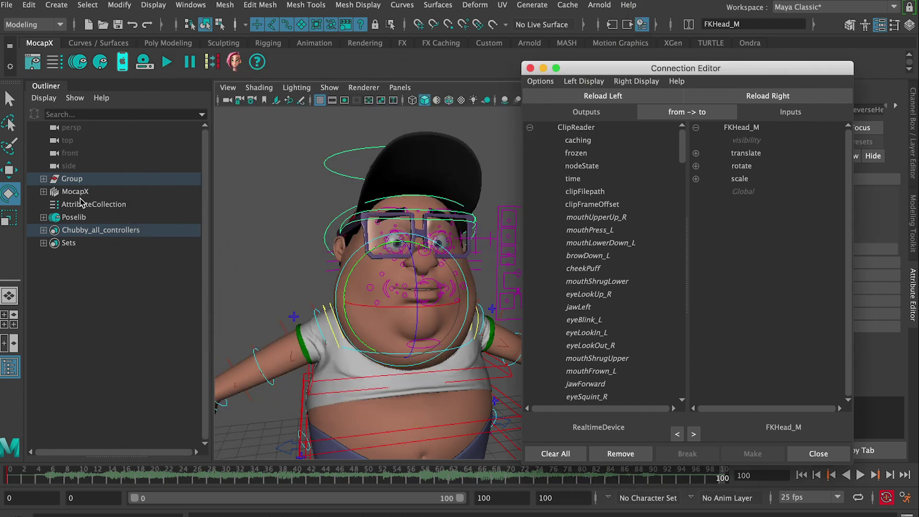
{"action": "left_click", "coordinate": [77, 192]}
{"action": "left_click", "coordinate": [634, 90]}
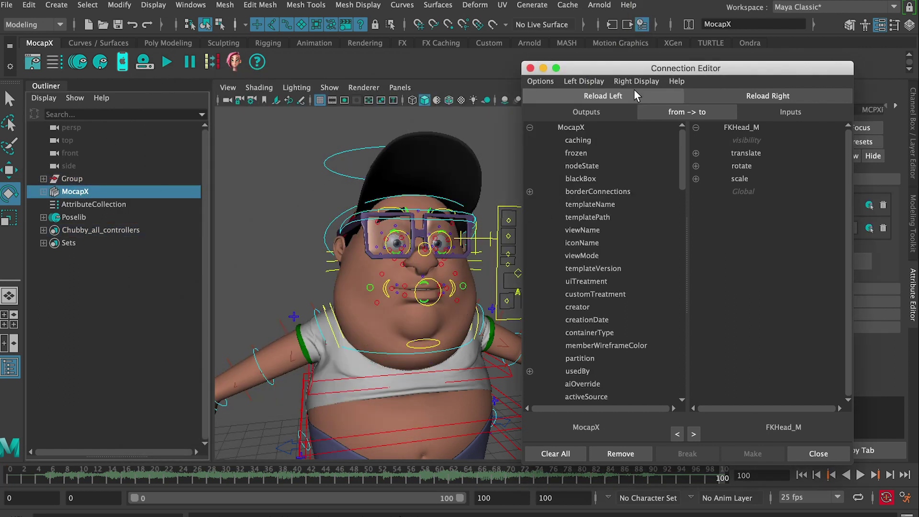
Connect MocapX transformRotateX, transformRotateY and transformRotateZ to the rotateX, rotateY and rotateZ of FKHead_M, and play the animation.
{"action": "scroll", "coordinate": [619, 229], "scroll_direction": "down", "scroll_amount": 10}
{"action": "left_click", "coordinate": [668, 218]}
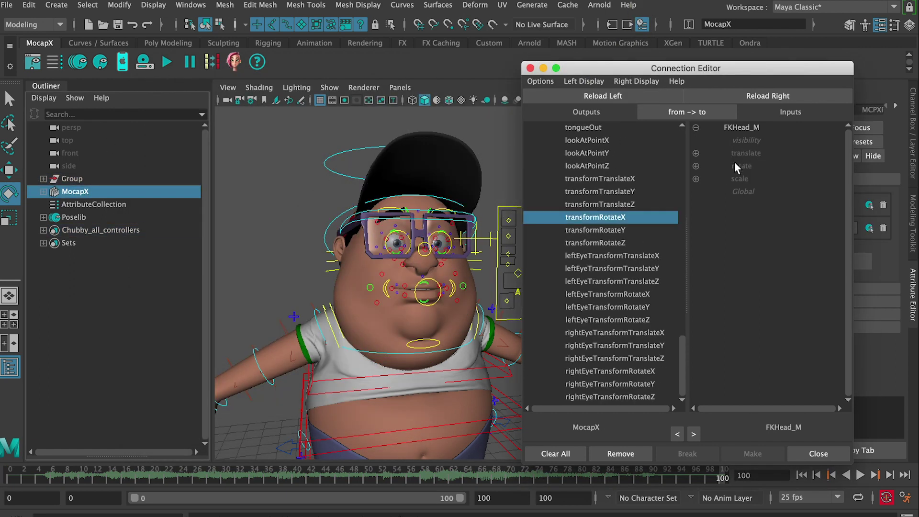
{"action": "left_click", "coordinate": [771, 178]}
{"action": "left_click", "coordinate": [669, 229]}
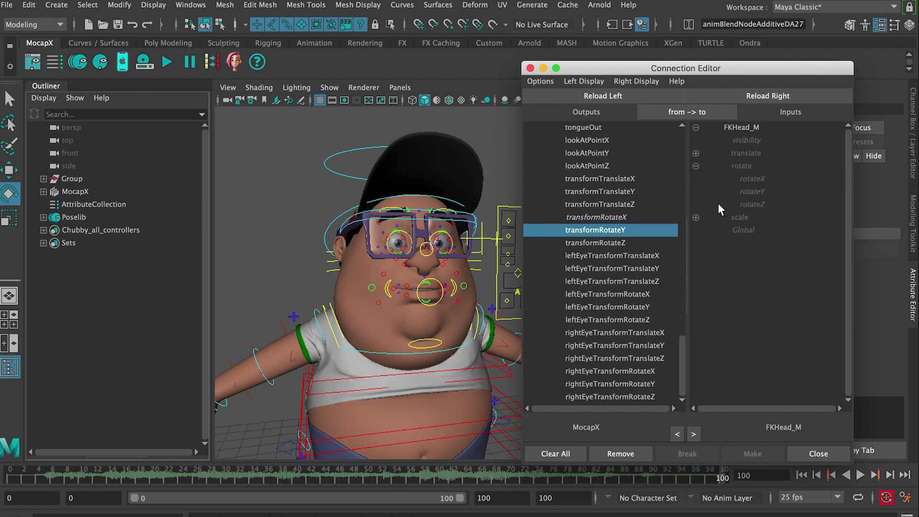
{"action": "left_click", "coordinate": [759, 191]}
{"action": "left_click", "coordinate": [668, 242]}
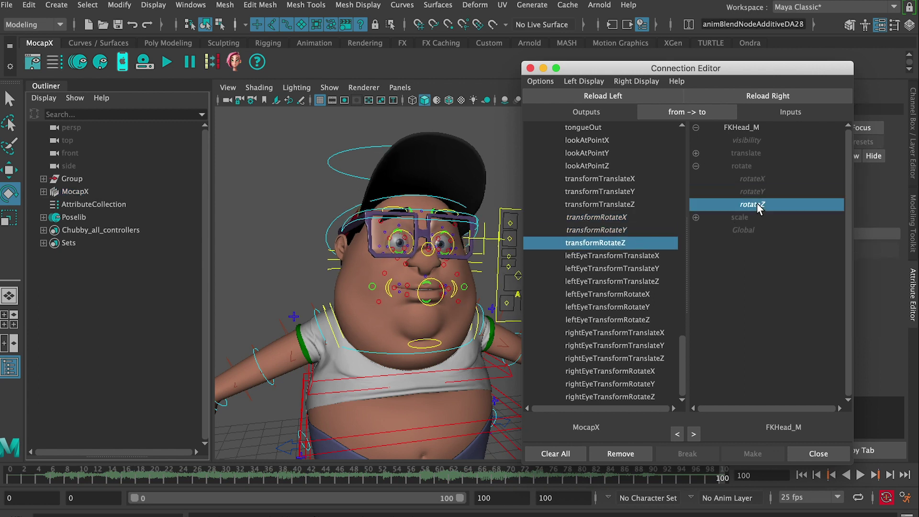
{"action": "left_click", "coordinate": [382, 474]}
{"action": "key", "text": "alt+v"}
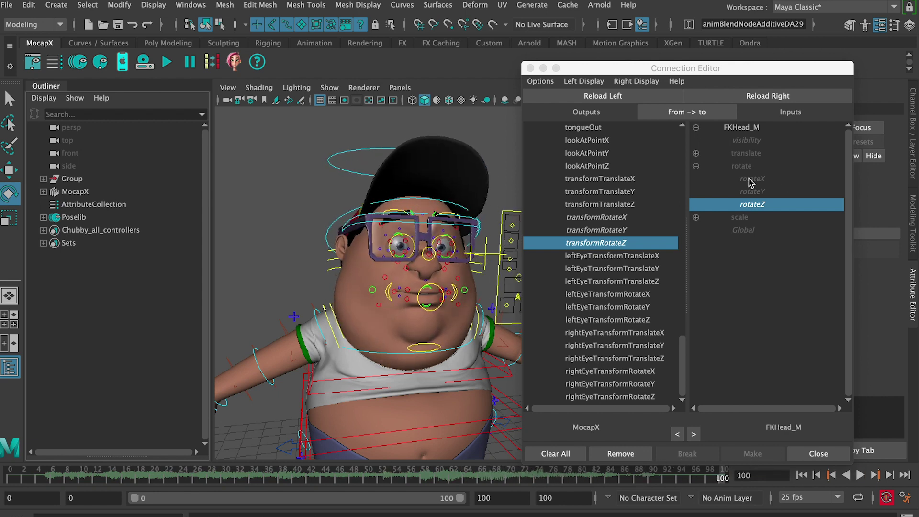
Connect MocapX transformTranslateX, transformTranslateY and transformTranslateZ to the translateX, translateY and translateZ of FKHead_M.
{"action": "left_click", "coordinate": [352, 150]}
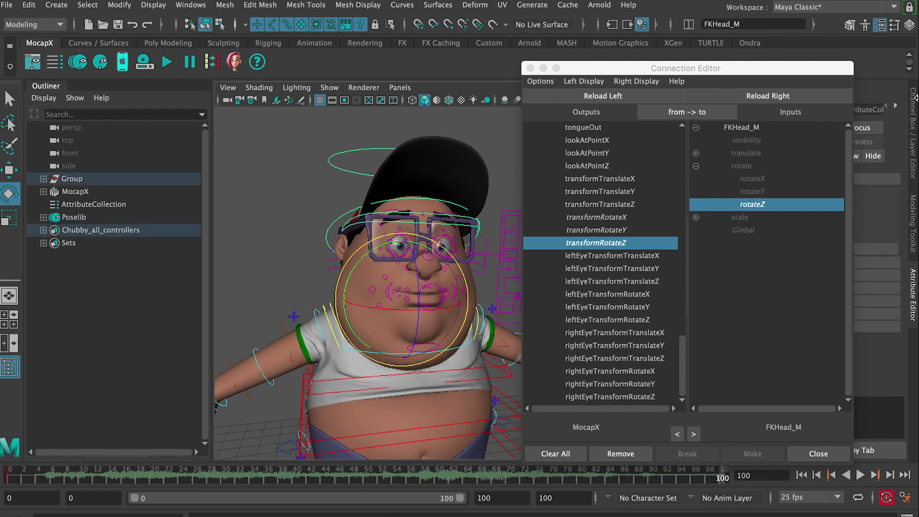
{"action": "left_click", "coordinate": [695, 153]}
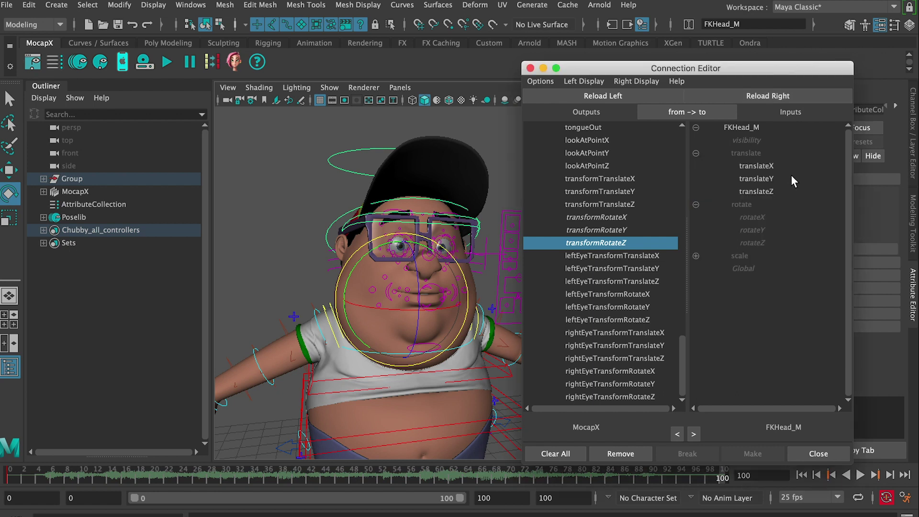
{"action": "left_click", "coordinate": [656, 179]}
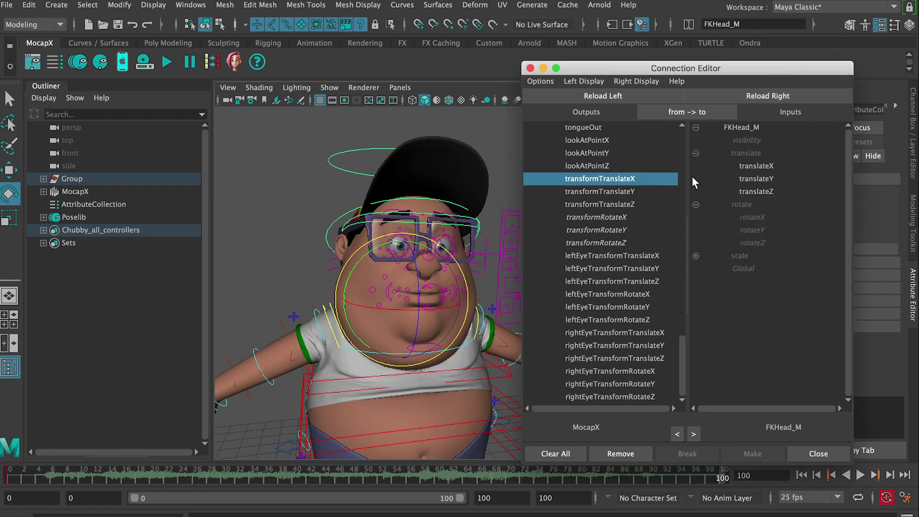
{"action": "left_click", "coordinate": [778, 166]}
{"action": "left_click", "coordinate": [627, 191]}
{"action": "left_click", "coordinate": [775, 177]}
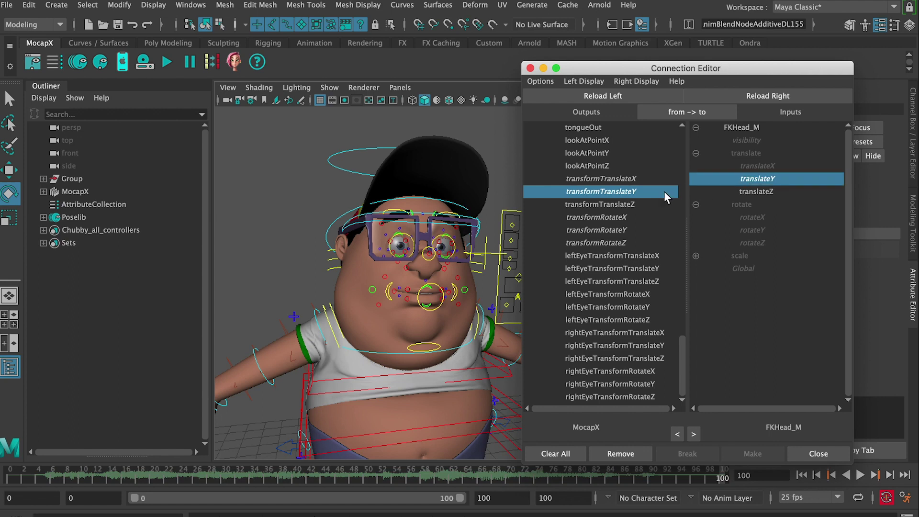
{"action": "left_click", "coordinate": [659, 205]}
{"action": "left_click", "coordinate": [761, 192]}
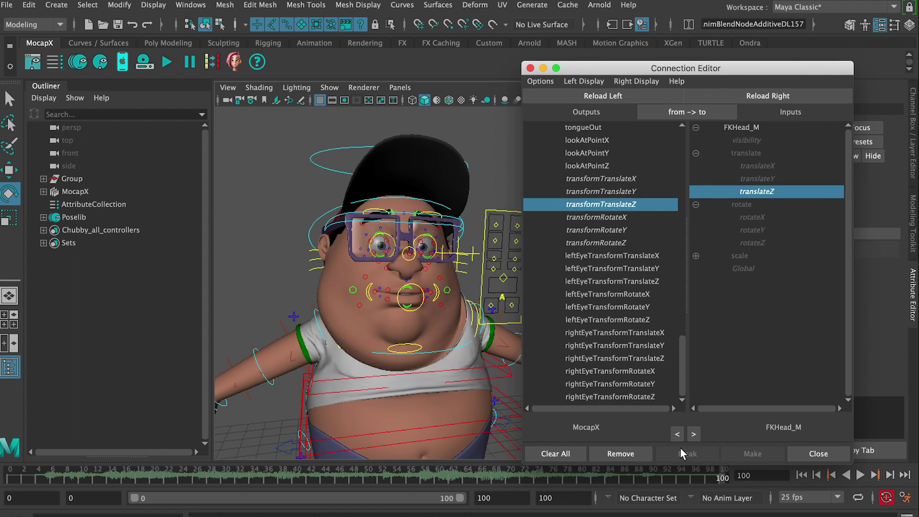
Shift the FKHead_M control sideways at frame 98 and close the Connection Editor.
{"action": "left_click_drag", "start_coordinate": [713, 480], "coordinate": [711, 455]}
{"action": "left_click_drag", "start_coordinate": [455, 307], "coordinate": [395, 290], "text": "alt"}
{"action": "left_click", "coordinate": [379, 306]}
{"action": "key", "text": "w"}
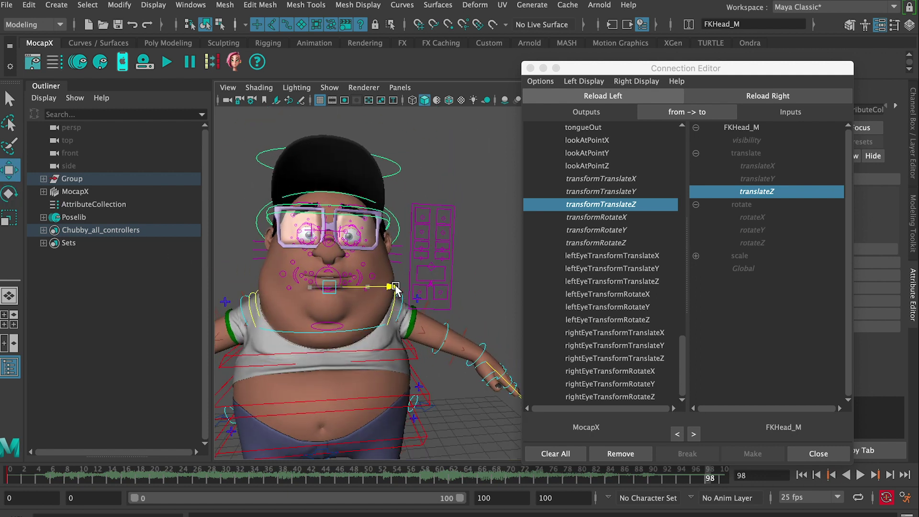
{"action": "left_click", "coordinate": [530, 68]}
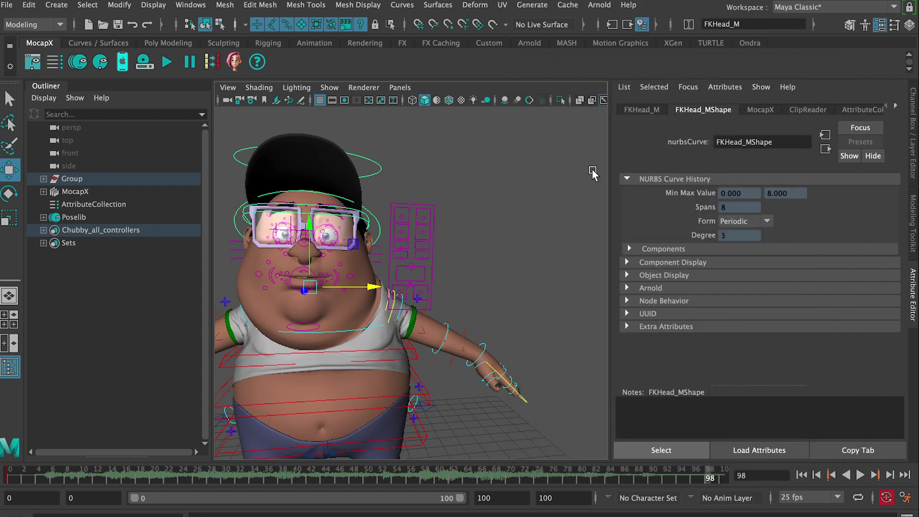
Show the head control's channels and move FKHead_M sideways at frame 61 to about 0.161 in Translate Z.
{"action": "key", "text": "ctrl+a"}
{"action": "left_click_drag", "start_coordinate": [414, 286], "coordinate": [467, 298], "text": "alt"}
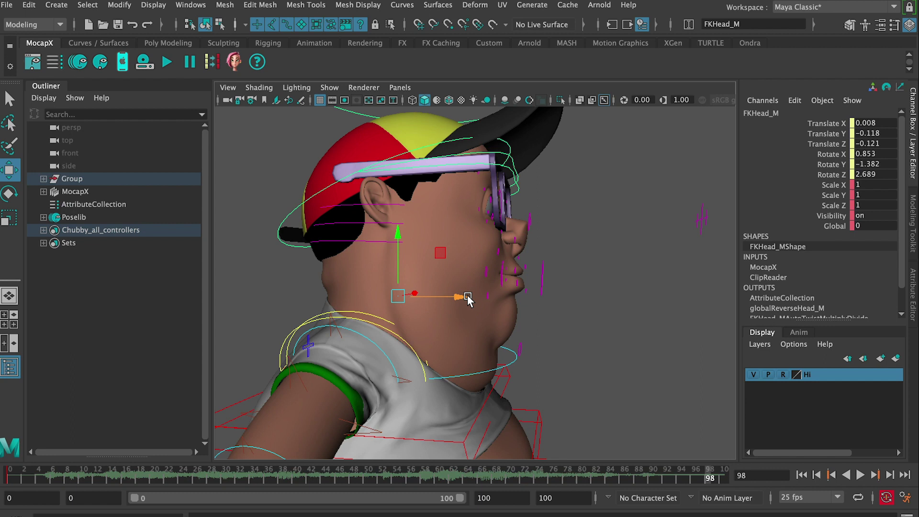
{"action": "left_click", "coordinate": [650, 468]}
{"action": "left_click_drag", "start_coordinate": [584, 467], "coordinate": [443, 454]}
{"action": "mouse_move", "coordinate": [478, 292]}
{"action": "left_mouse_down", "text": "alt"}
{"action": "mouse_move", "coordinate": [431, 288]}
{"action": "mouse_move", "coordinate": [461, 287]}
{"action": "left_mouse_up", "text": "alt"}
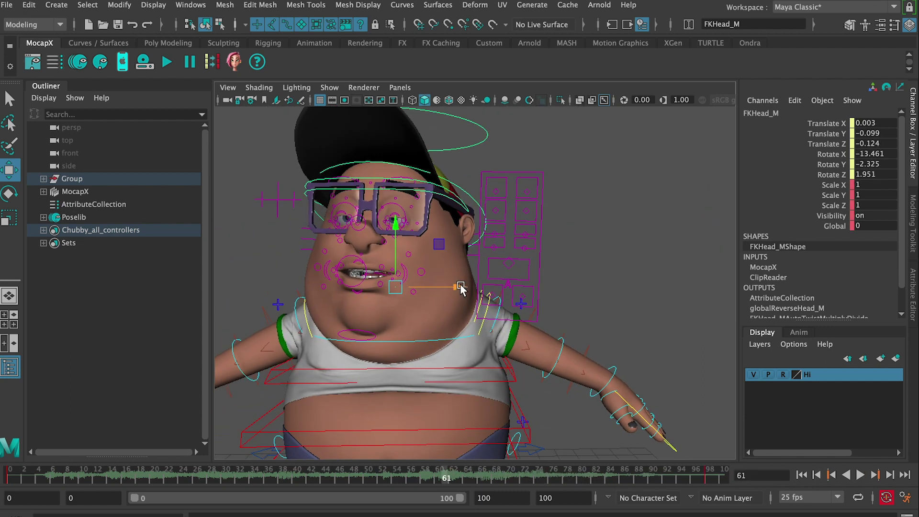
{"action": "key", "text": "e"}
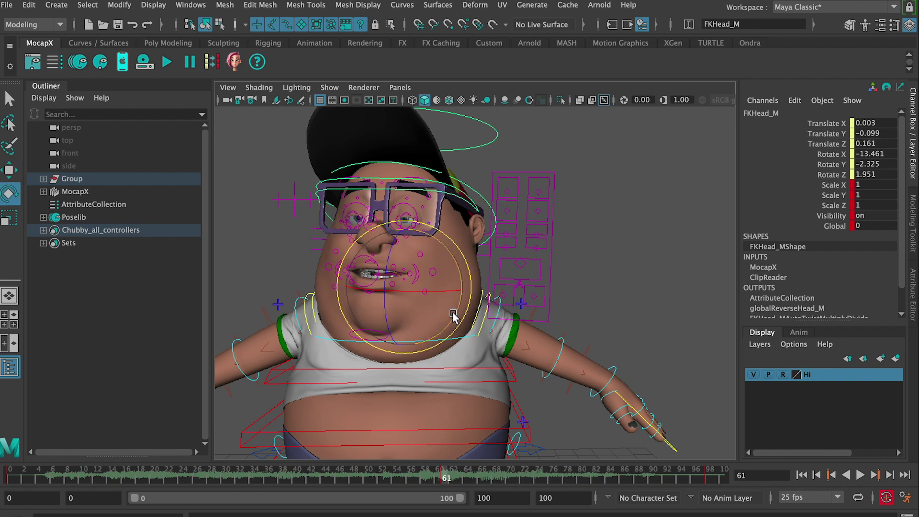
Play the animation, move FKHead_M sideways at frame 98 to about 0.146 in Translate Z and scrub back through the timeline.
{"action": "key", "text": "alt+v"}
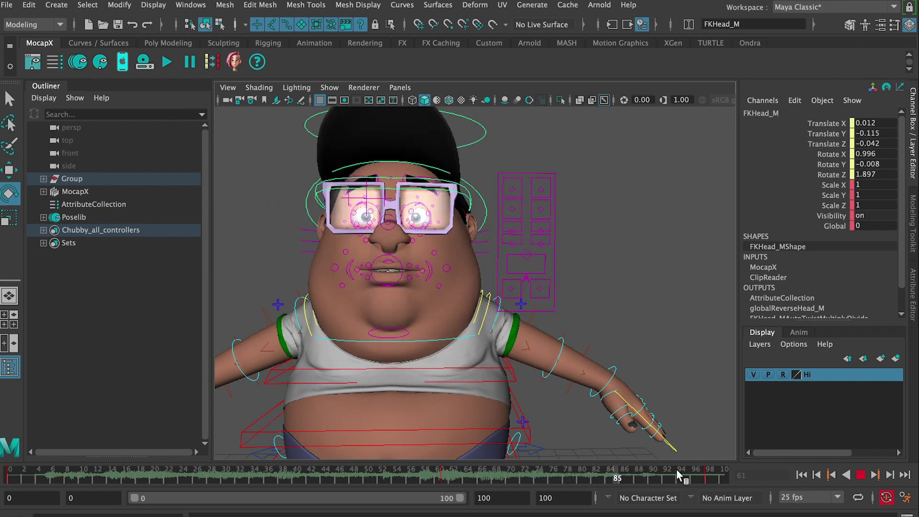
{"action": "key", "text": "alt+v"}
{"action": "key", "text": "w"}
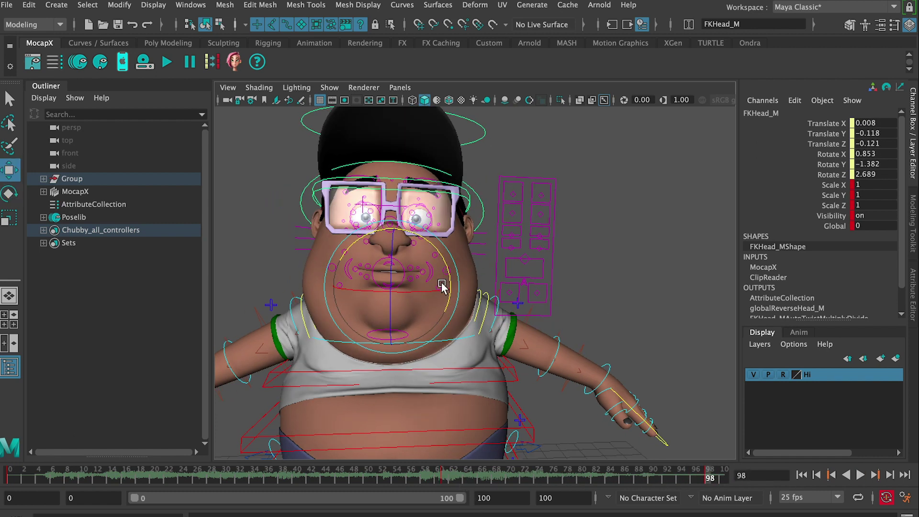
{"action": "left_click_drag", "start_coordinate": [445, 287], "coordinate": [484, 295]}
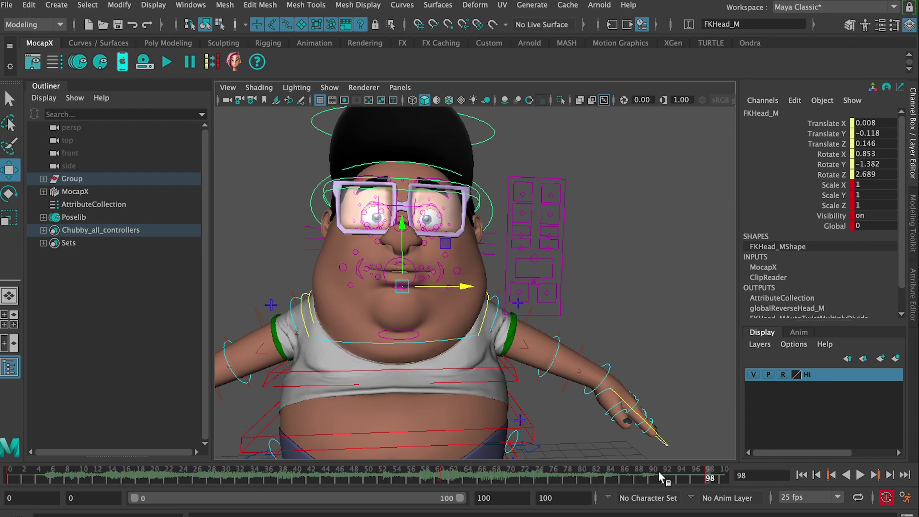
{"action": "left_click_drag", "start_coordinate": [659, 471], "coordinate": [475, 472]}
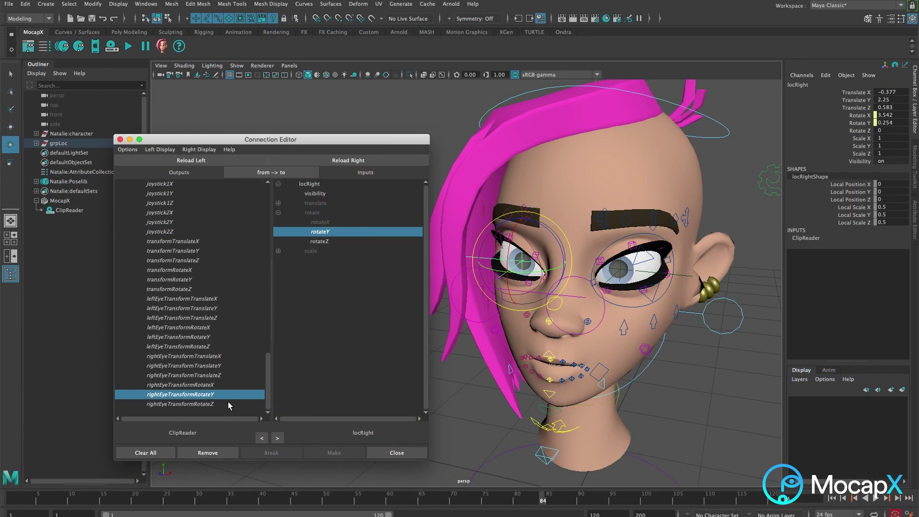
Connect the ClipReader's rightEyeTransformRotateZ to the rotateZ of locRight and scrub the timeline to check the eye motion.
{"action": "left_click", "coordinate": [228, 403]}
{"action": "left_click", "coordinate": [325, 241]}
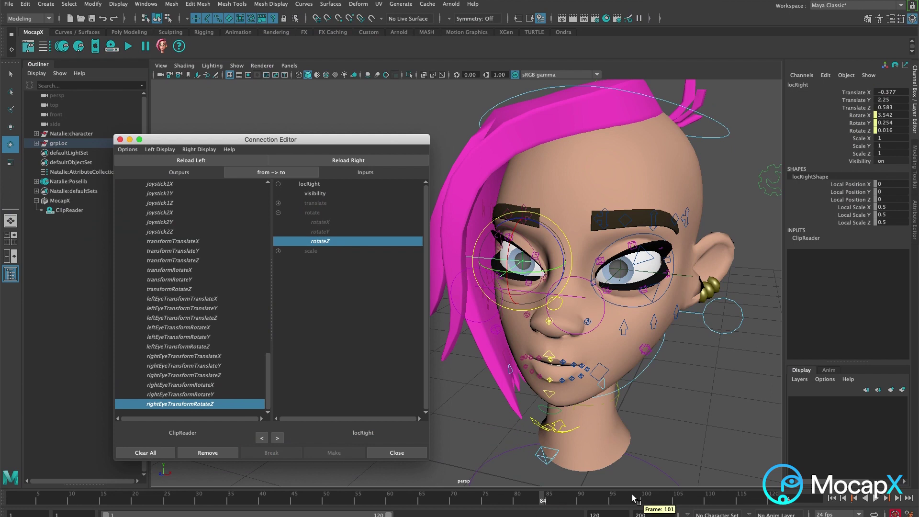
{"action": "left_click_drag", "start_coordinate": [641, 498], "coordinate": [754, 496]}
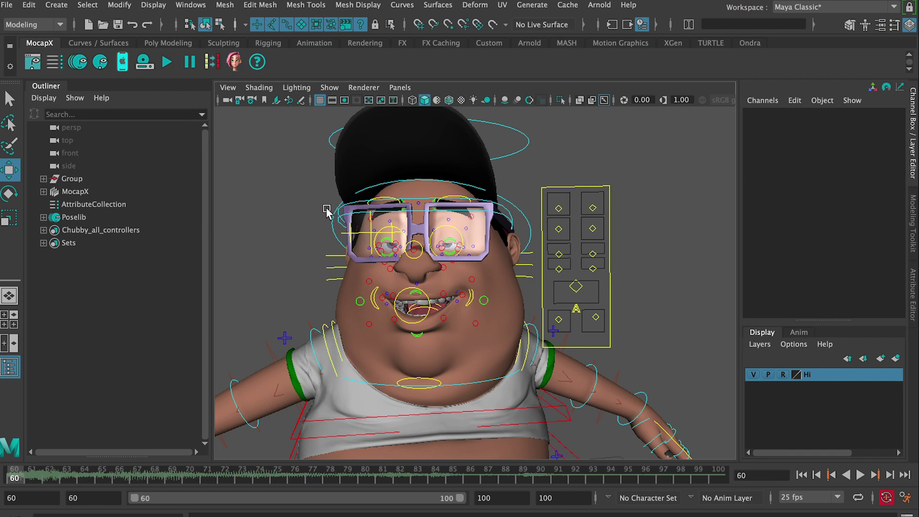
Select all the character's rig controllers and bake the mocap animation onto them over frames 60 to 100.
{"action": "left_click_drag", "start_coordinate": [622, 366], "coordinate": [645, 395]}
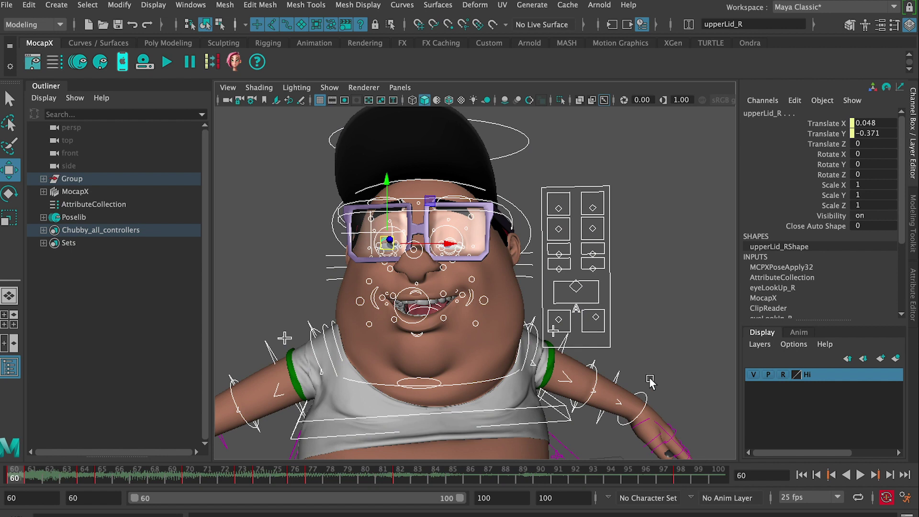
{"action": "left_click", "coordinate": [212, 61]}
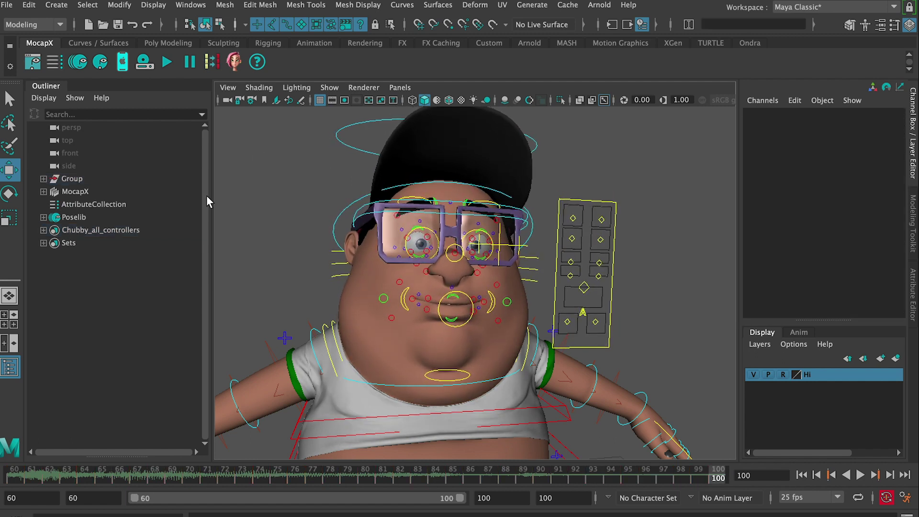
Delete the MocapX, AttributeCollection and Poselib nodes, play the baked animation and select the SmilePull_L control to check its keys.
{"action": "left_click_drag", "start_coordinate": [76, 191], "coordinate": [79, 217]}
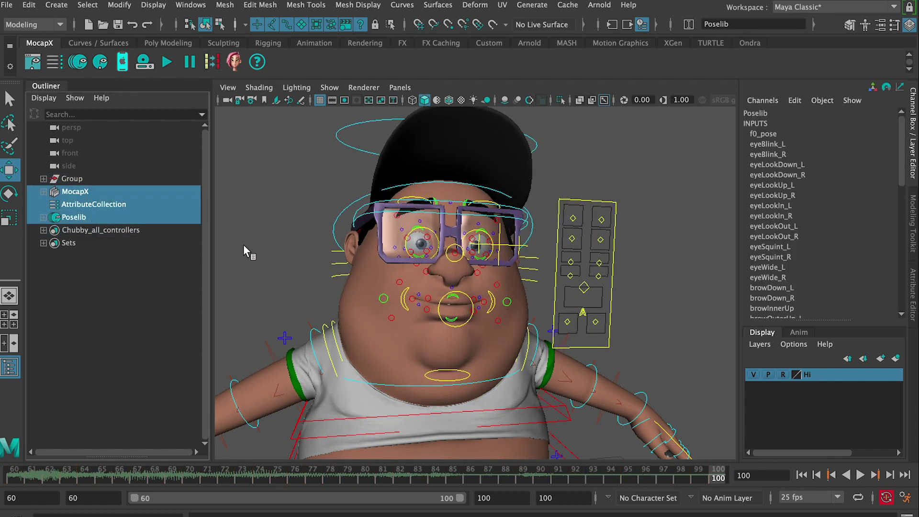
{"action": "key", "text": "Delete"}
{"action": "key", "text": "alt+v"}
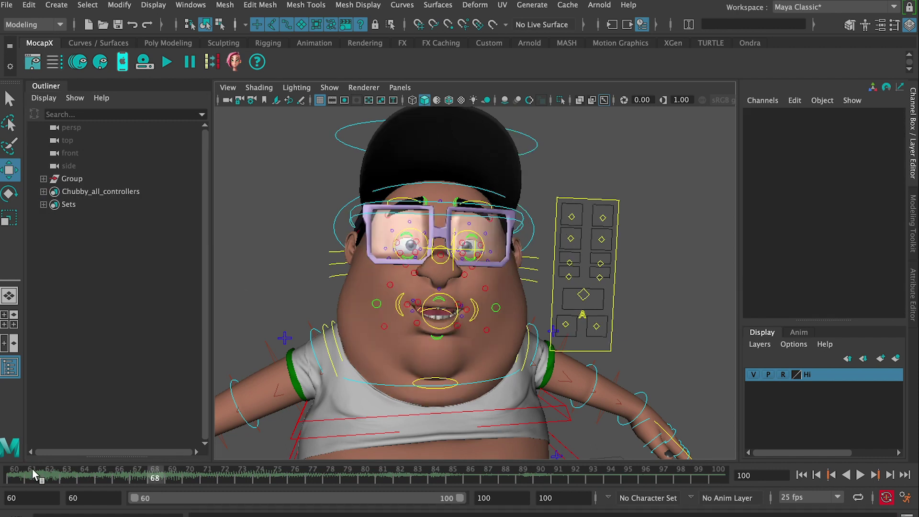
{"action": "key", "text": "alt+v"}
{"action": "left_click", "coordinate": [475, 305]}
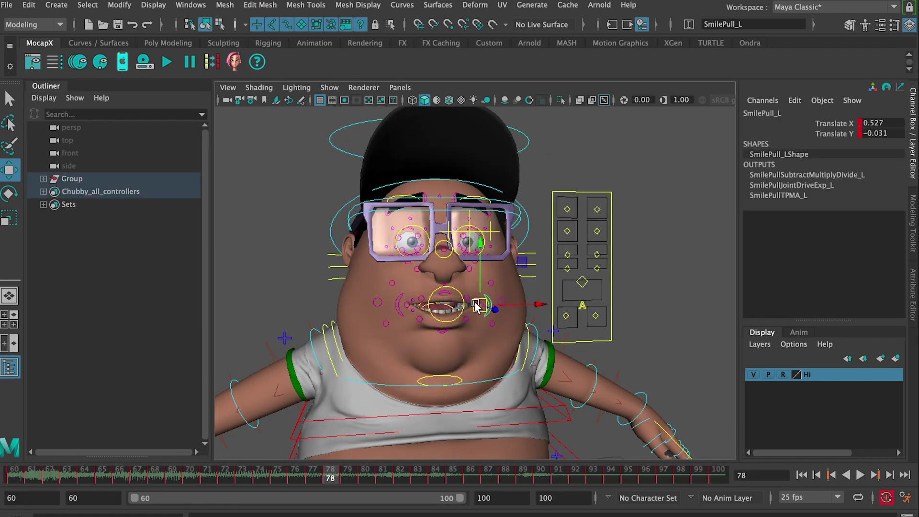